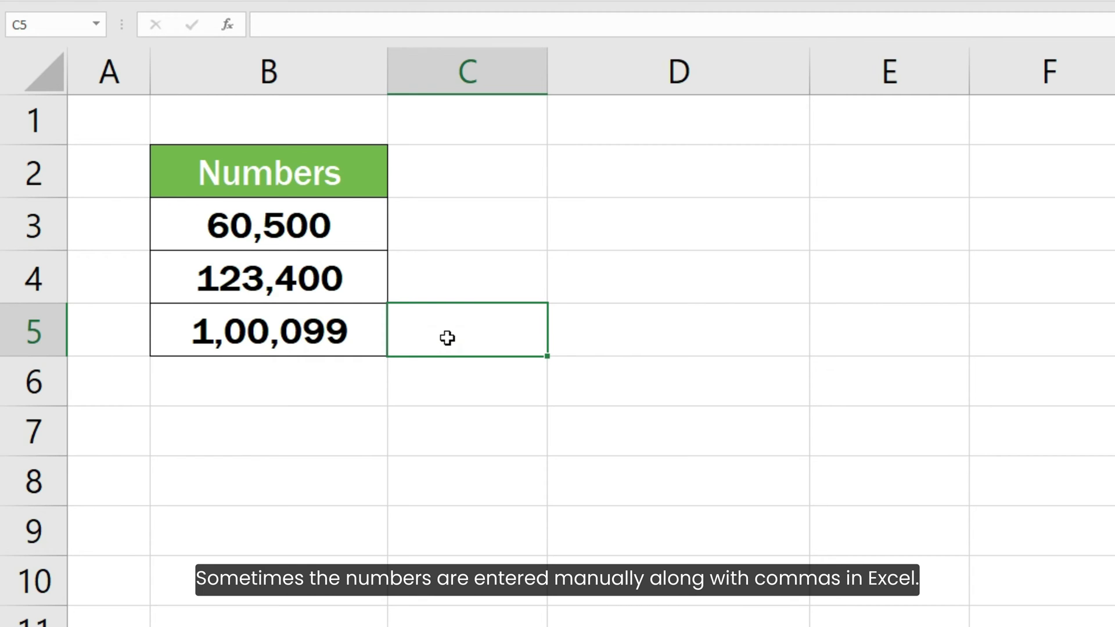
# Check the stored values behind the comma-formatted numbers in B3:B5
pyautogui.click(336, 228)
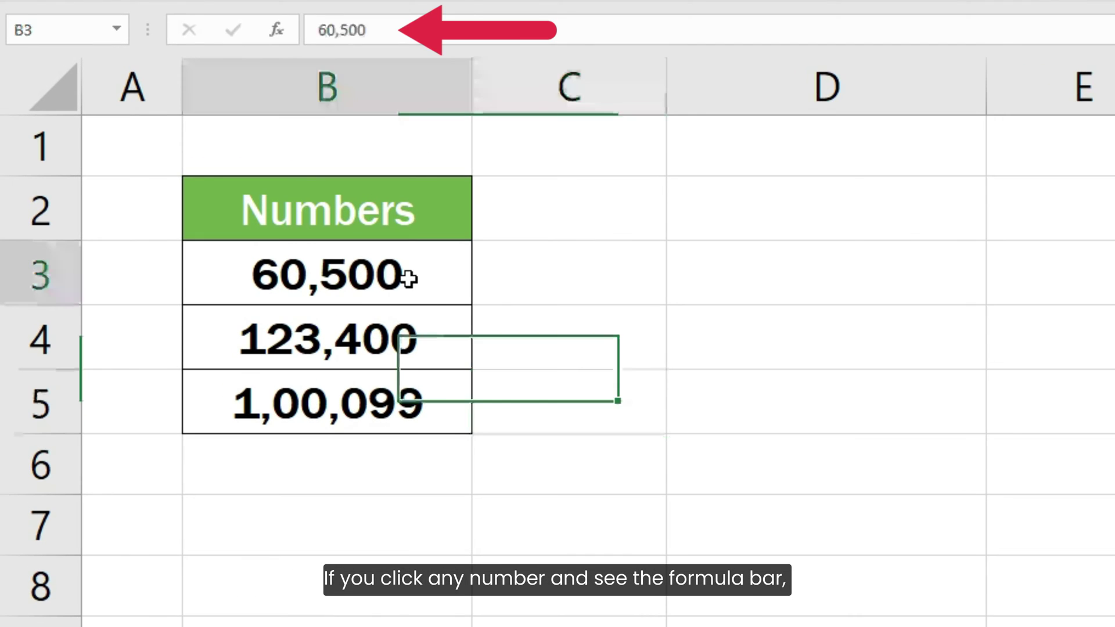
pyautogui.click(416, 329)
pyautogui.click(418, 391)
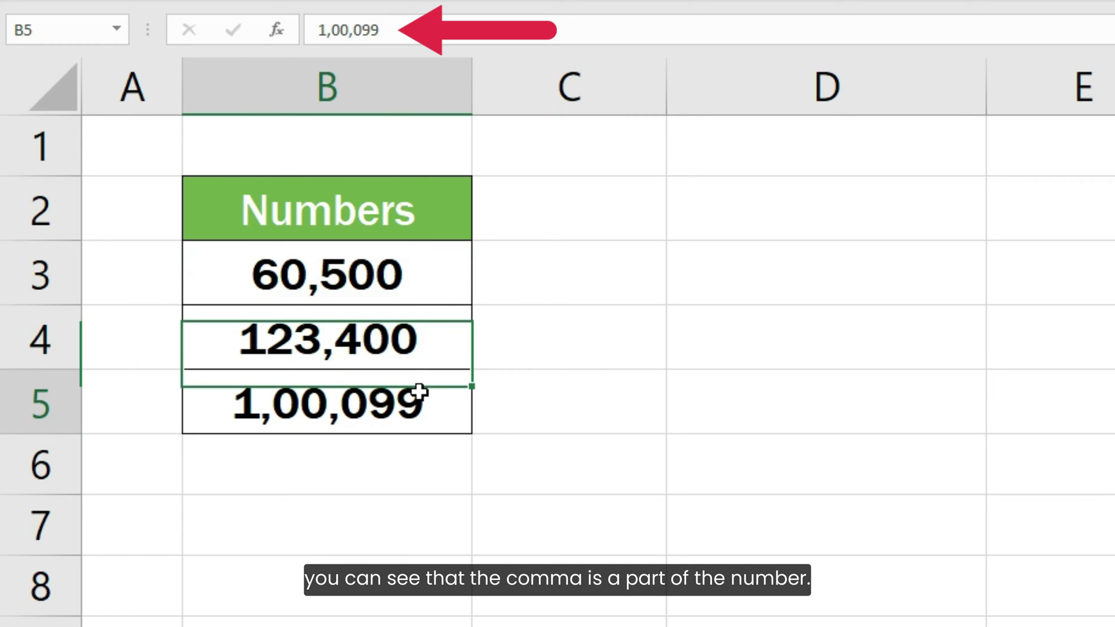
pyautogui.click(495, 399)
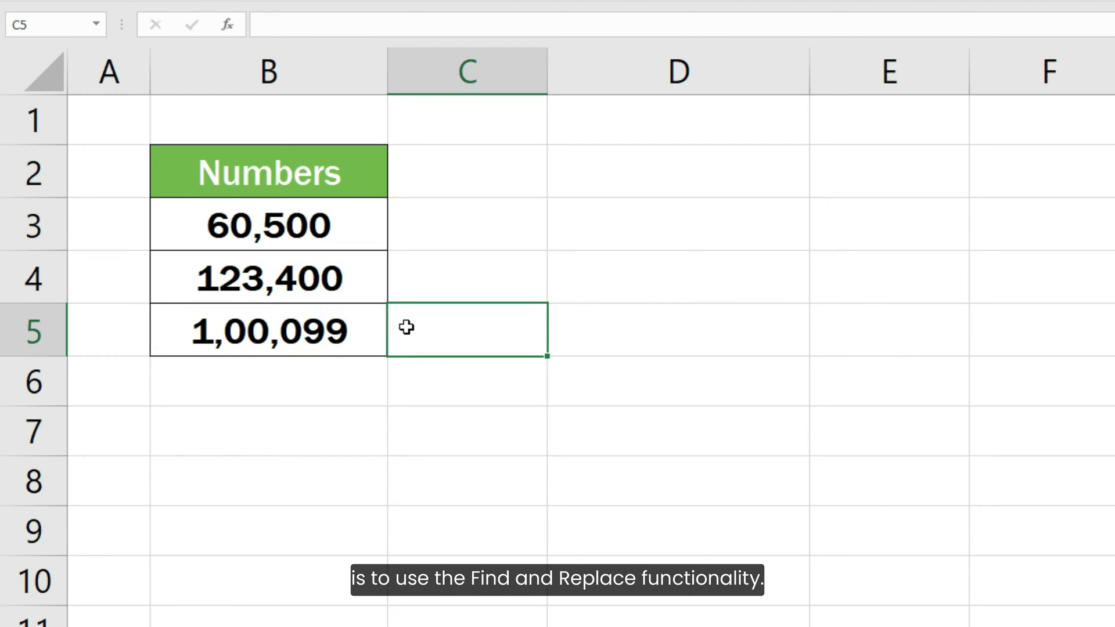
# Replace every comma in B3:B5 with nothing using Find & Replace (4 replacements)
pyautogui.moveTo(338, 232); pyautogui.dragTo(347, 328)
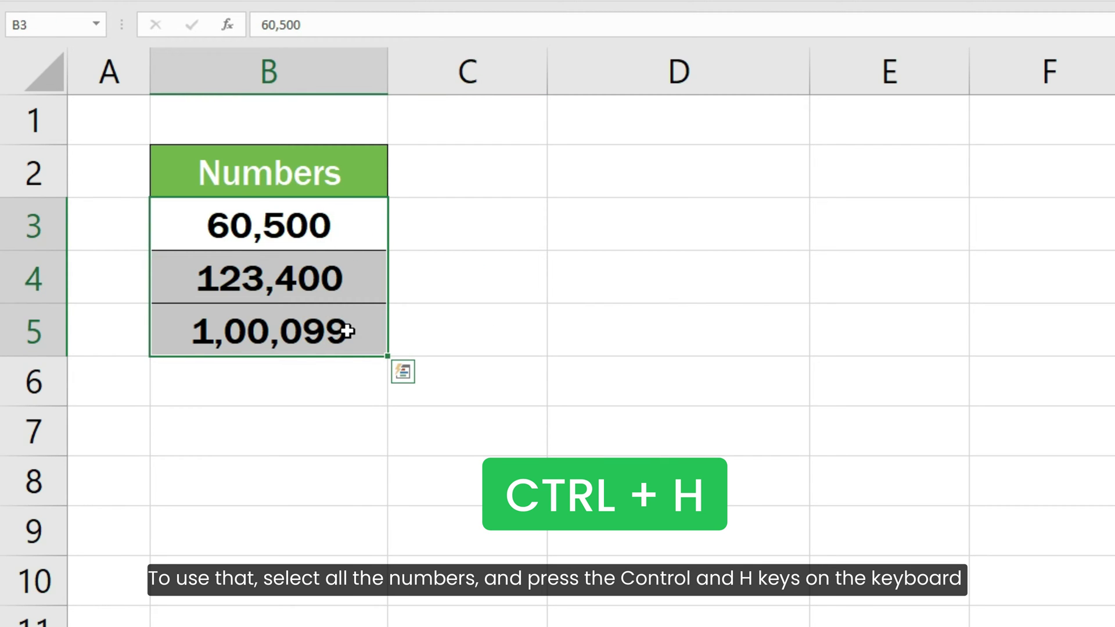
pyautogui.hotkey('ctrl', 'h')
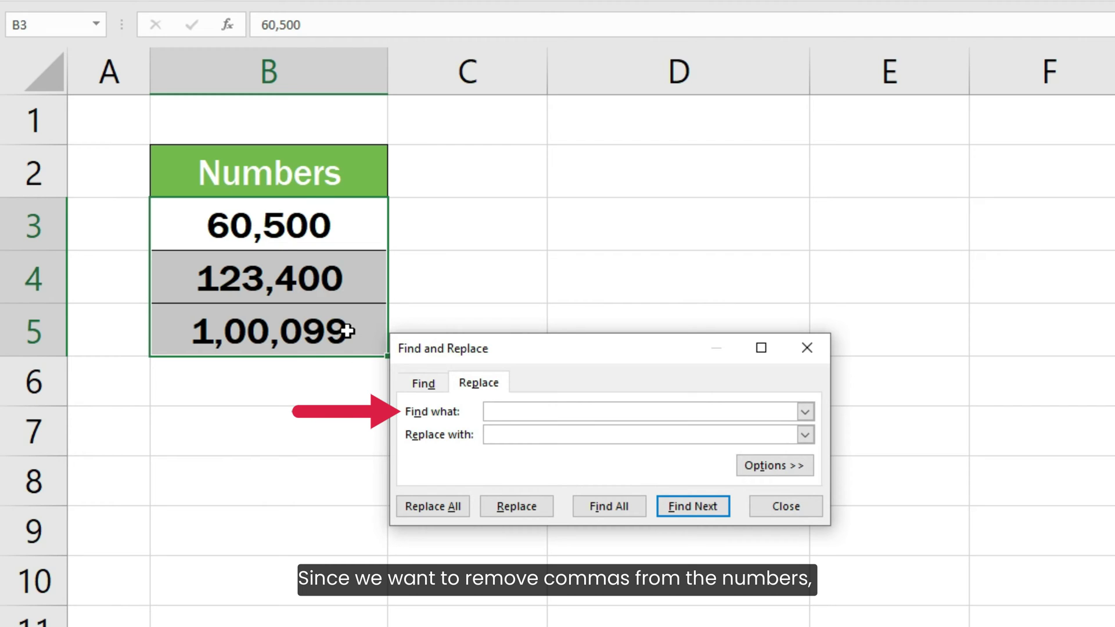
pyautogui.click(509, 412)
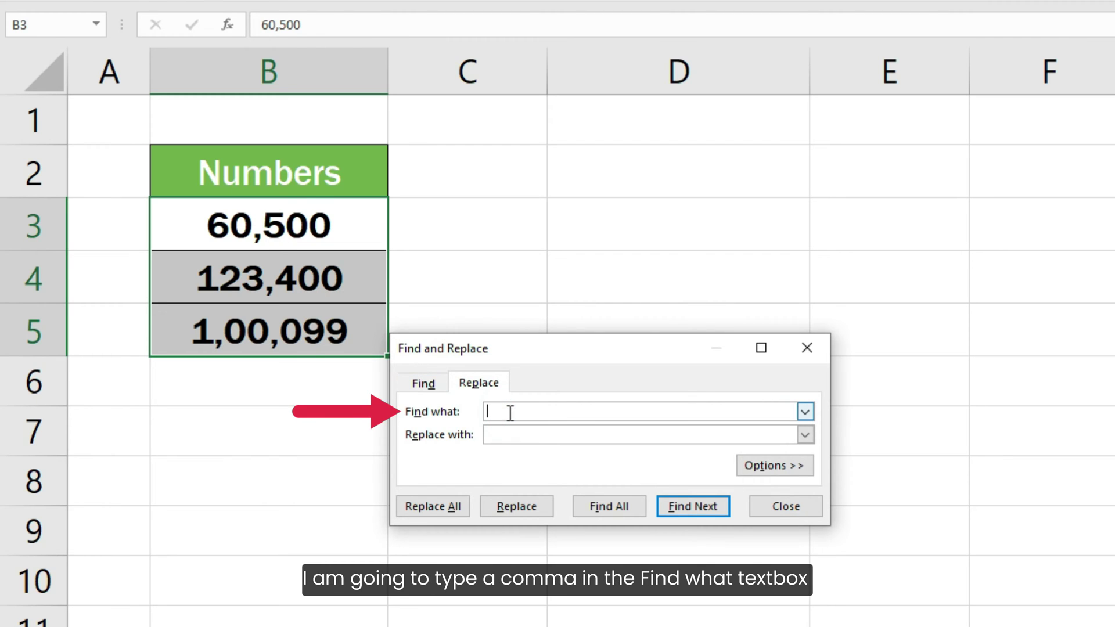
pyautogui.write(',')
pyautogui.click(510, 430)
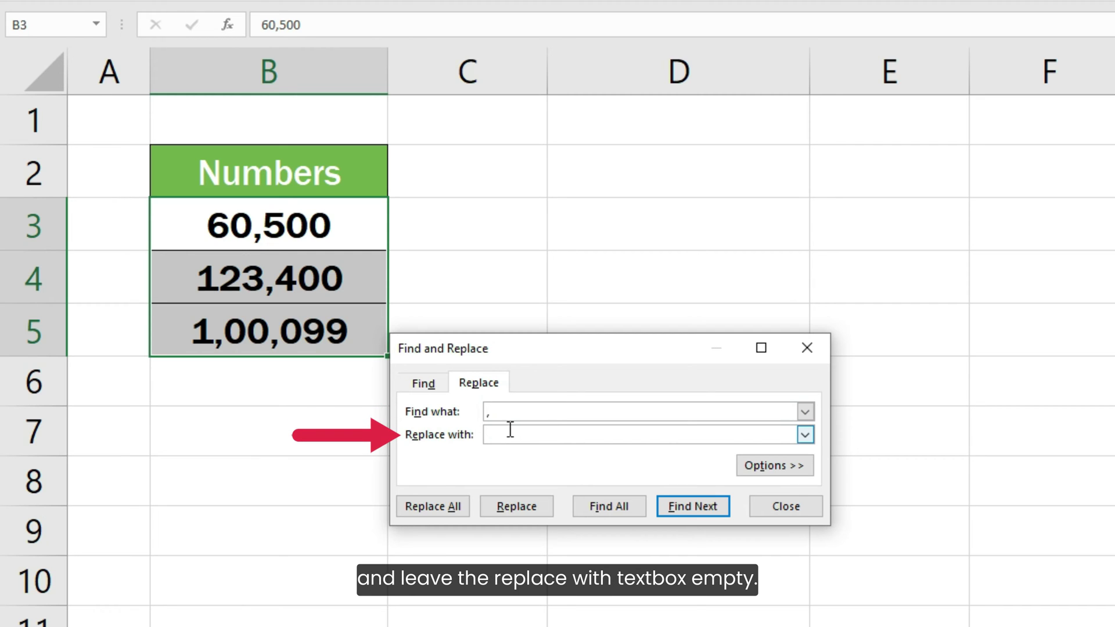
pyautogui.click(433, 507)
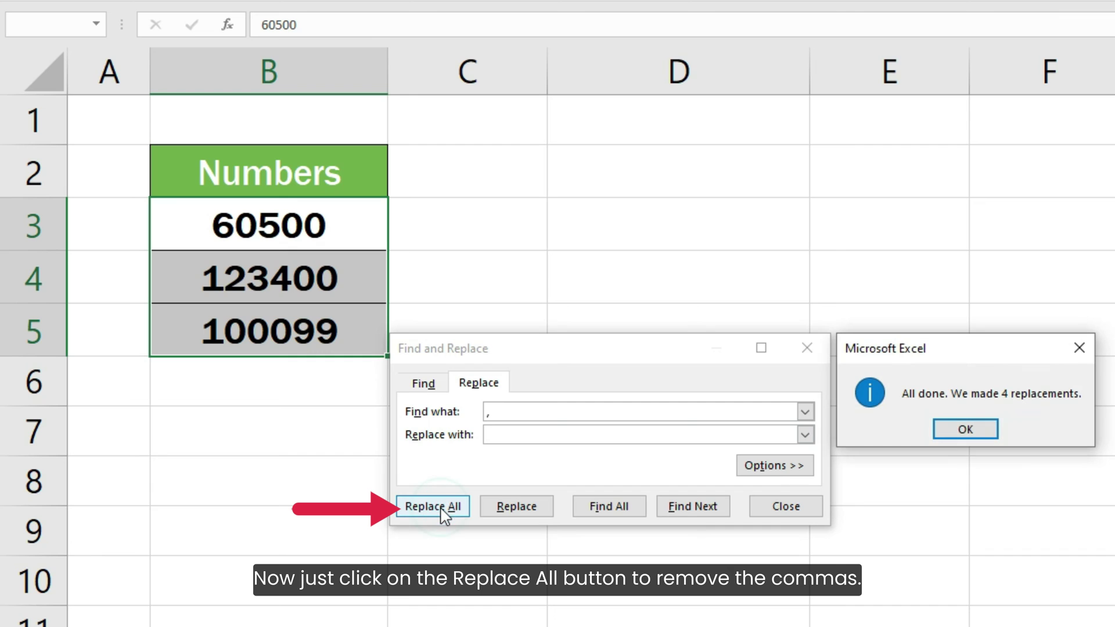
pyautogui.click(952, 429)
pyautogui.click(783, 506)
pyautogui.click(496, 344)
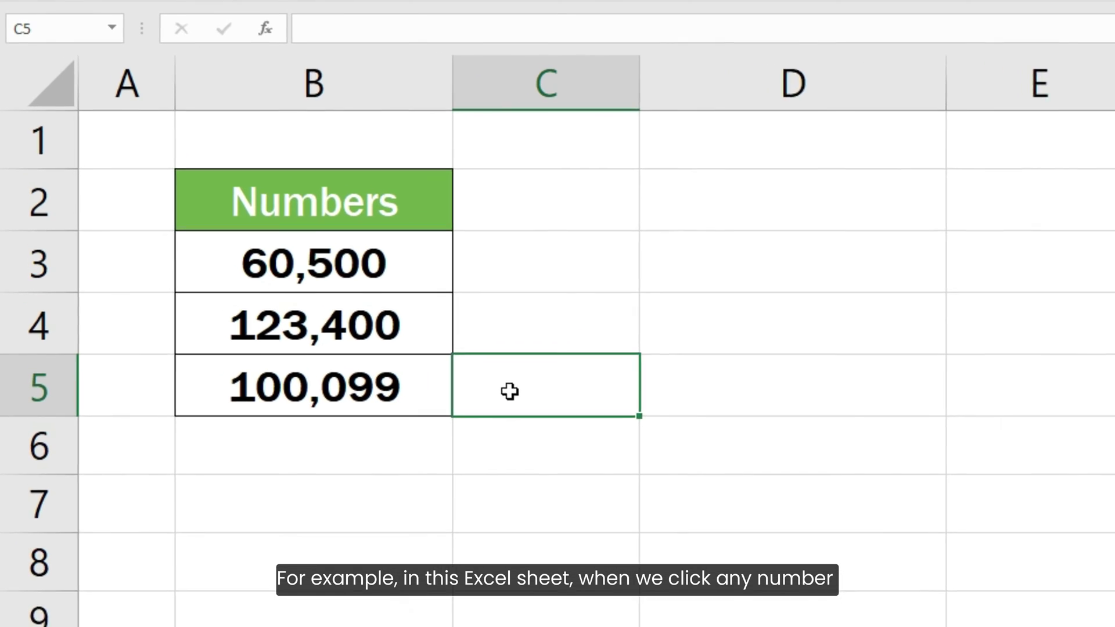
pyautogui.click(403, 285)
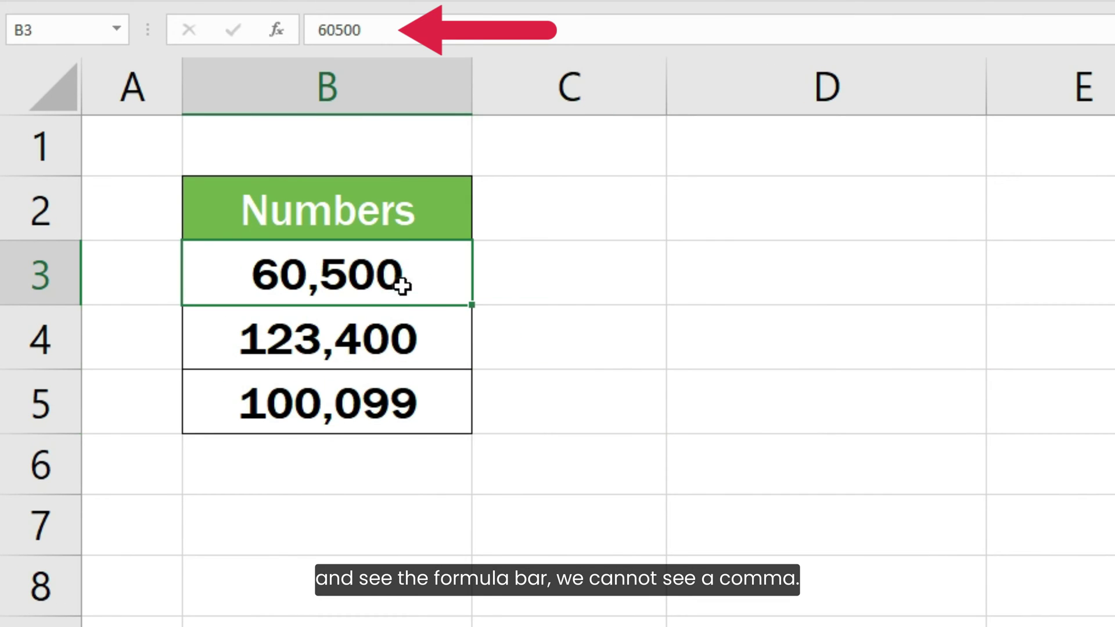
pyautogui.click(399, 340)
pyautogui.click(402, 399)
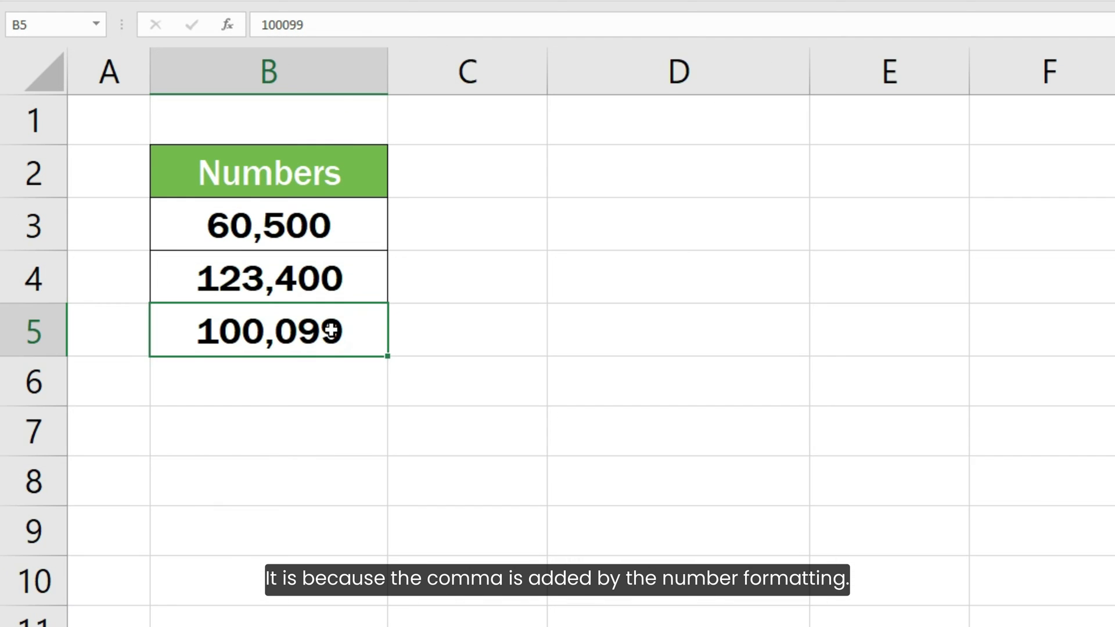
pyautogui.moveTo(315, 223); pyautogui.dragTo(330, 331)
pyautogui.rightClick(305, 216)
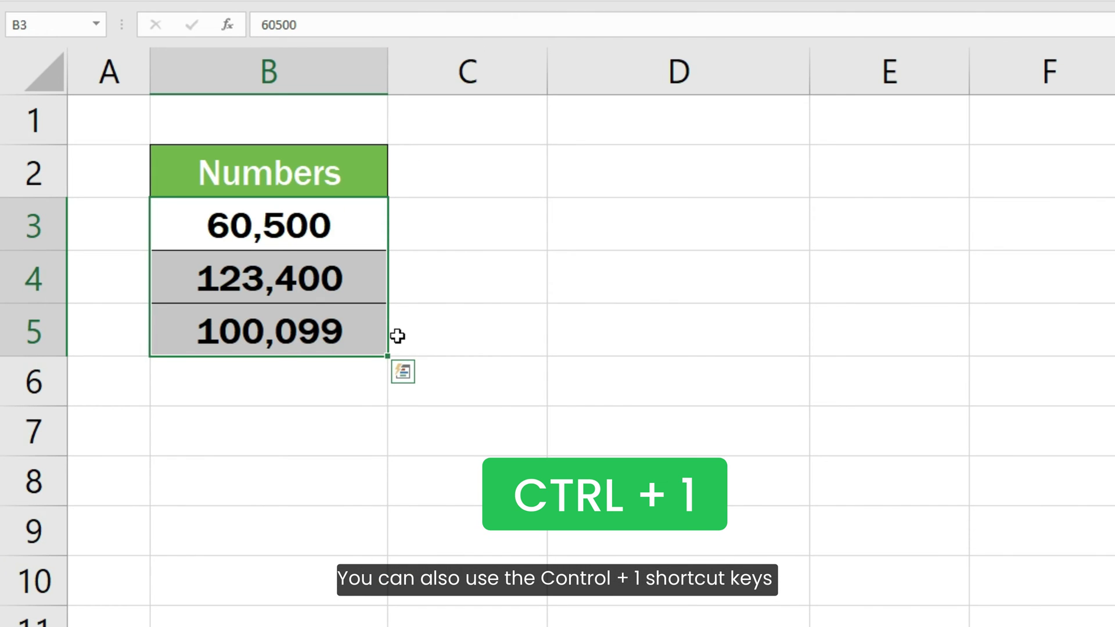
# Format the numbers as Number with Use 1000 Separator turned off
pyautogui.hotkey('ctrl', '1')
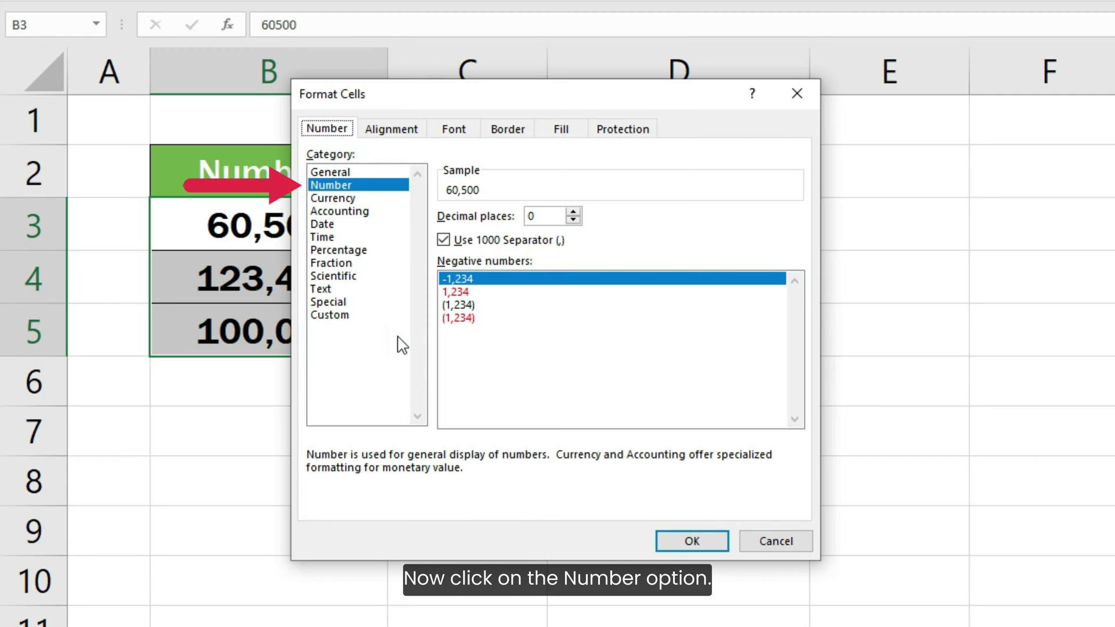
pyautogui.click(355, 186)
pyautogui.click(444, 240)
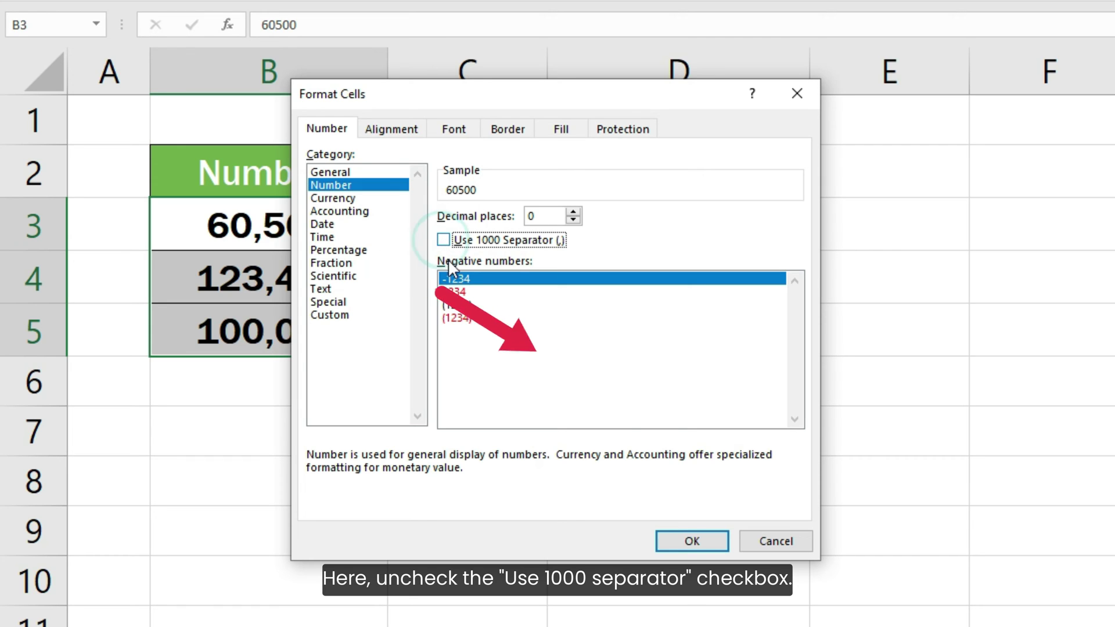
pyautogui.click(663, 541)
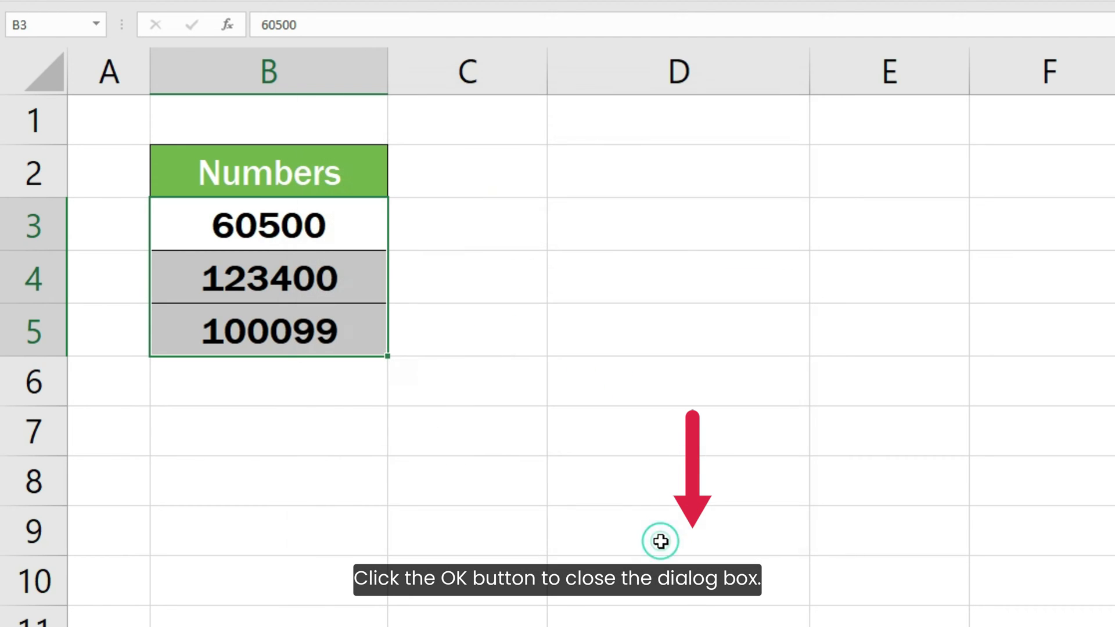
pyautogui.click(454, 343)
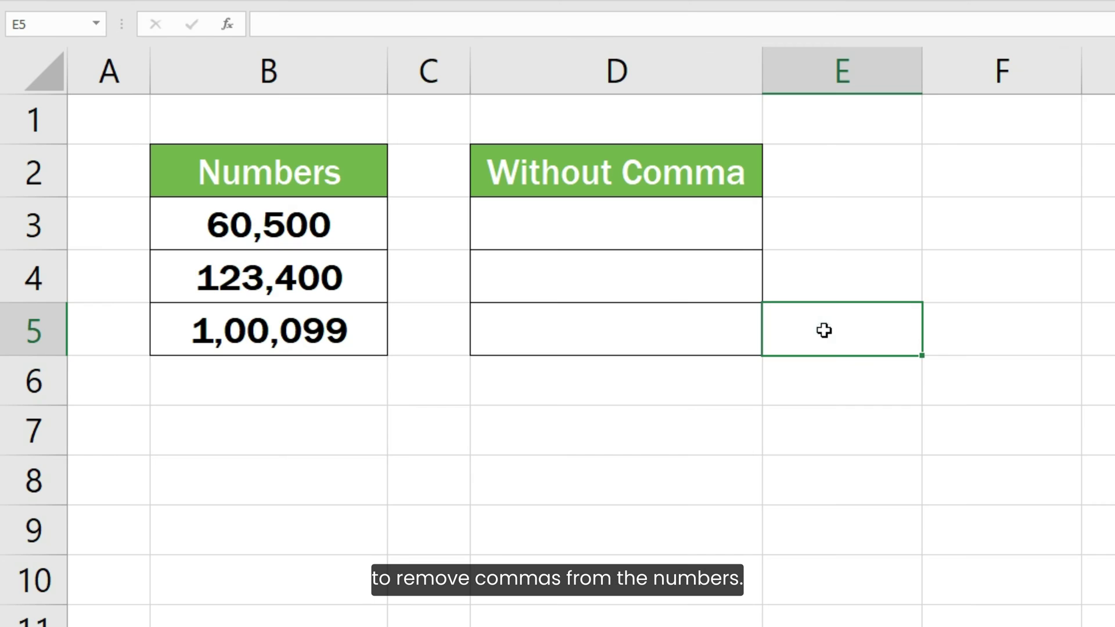
# Enter =NUMBERVALUE(B3) in D3 and fill it down to D5
pyautogui.click(824, 328)
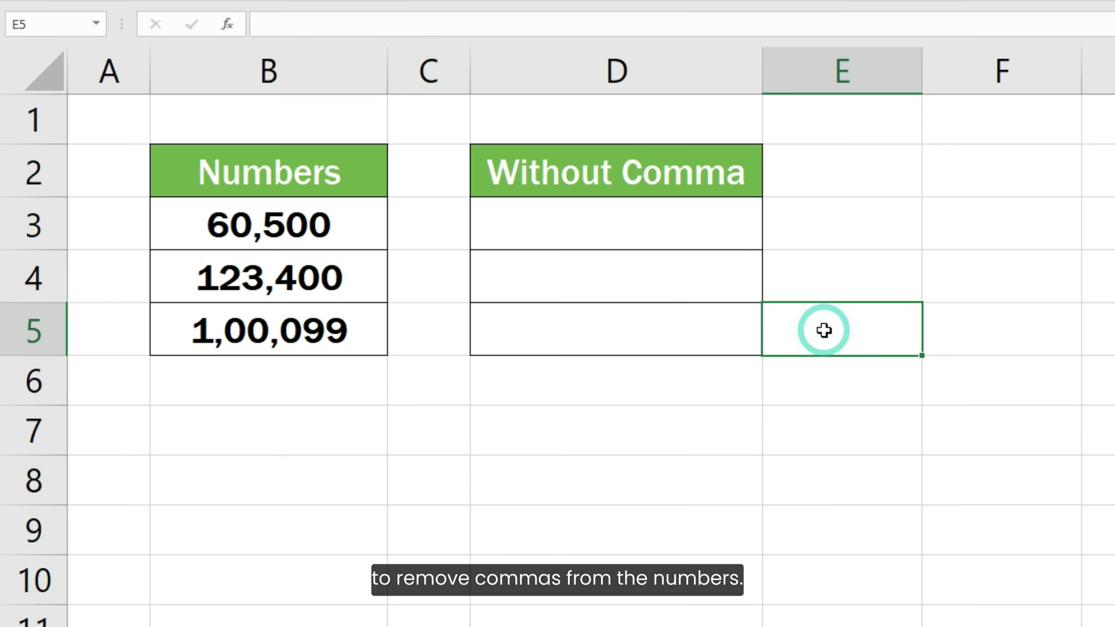
pyautogui.click(726, 237)
pyautogui.write('=')
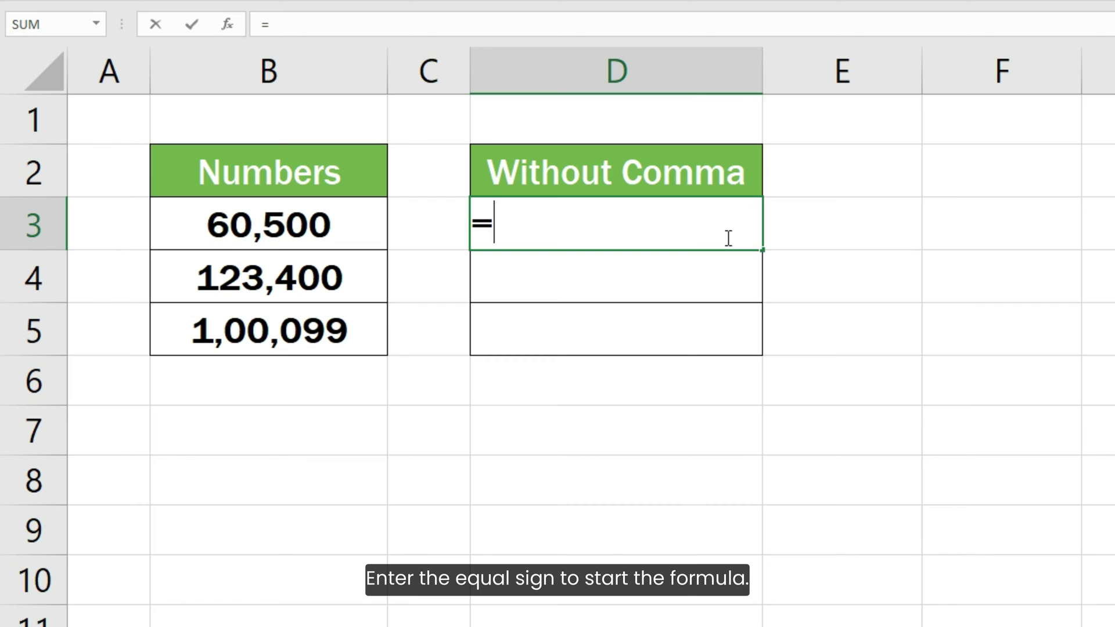
pyautogui.write('NUMBERVALUE(')
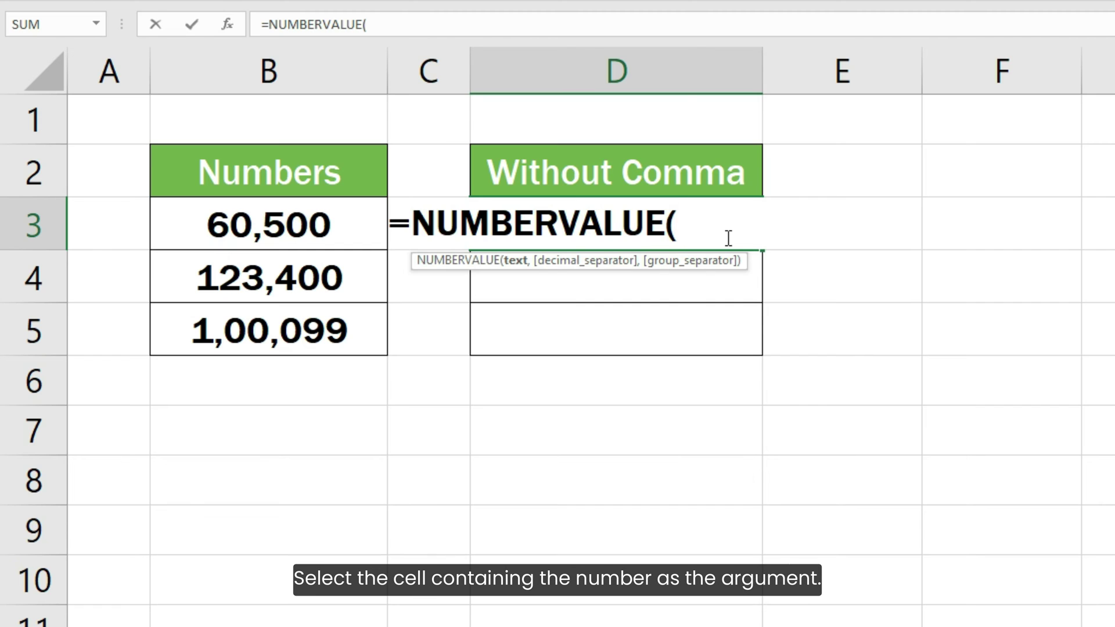
pyautogui.click(342, 235)
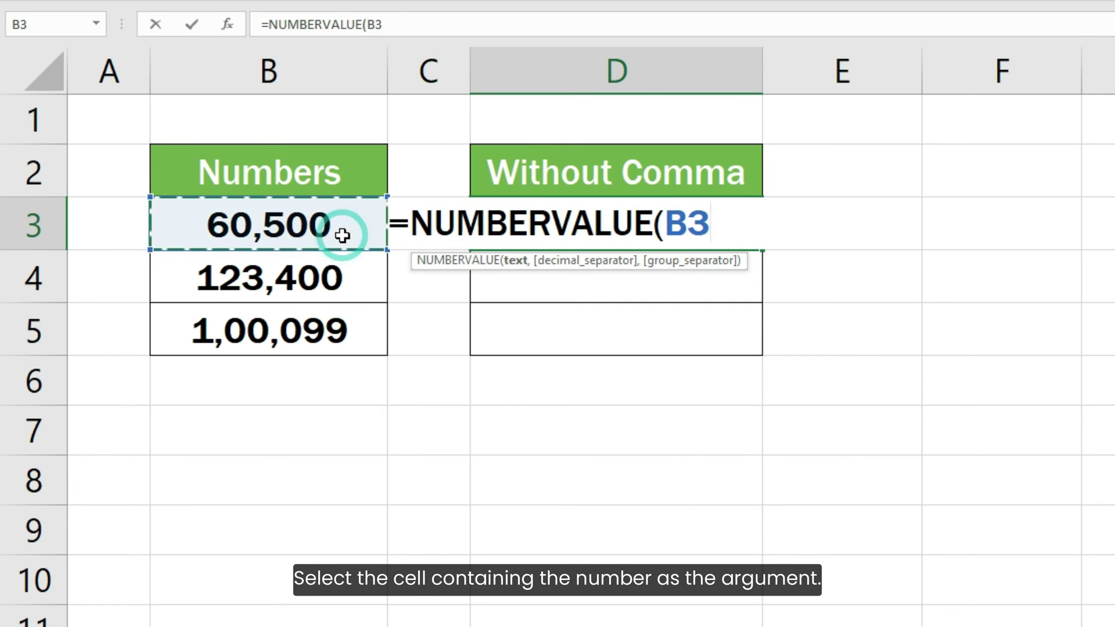
pyautogui.write(')')
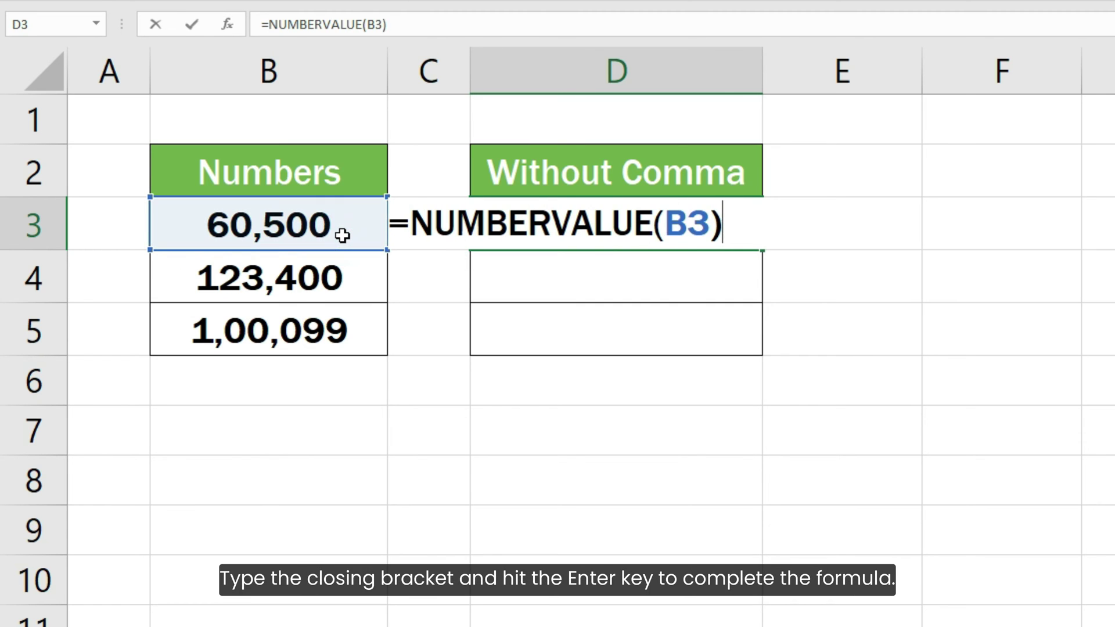
pyautogui.press('Return')
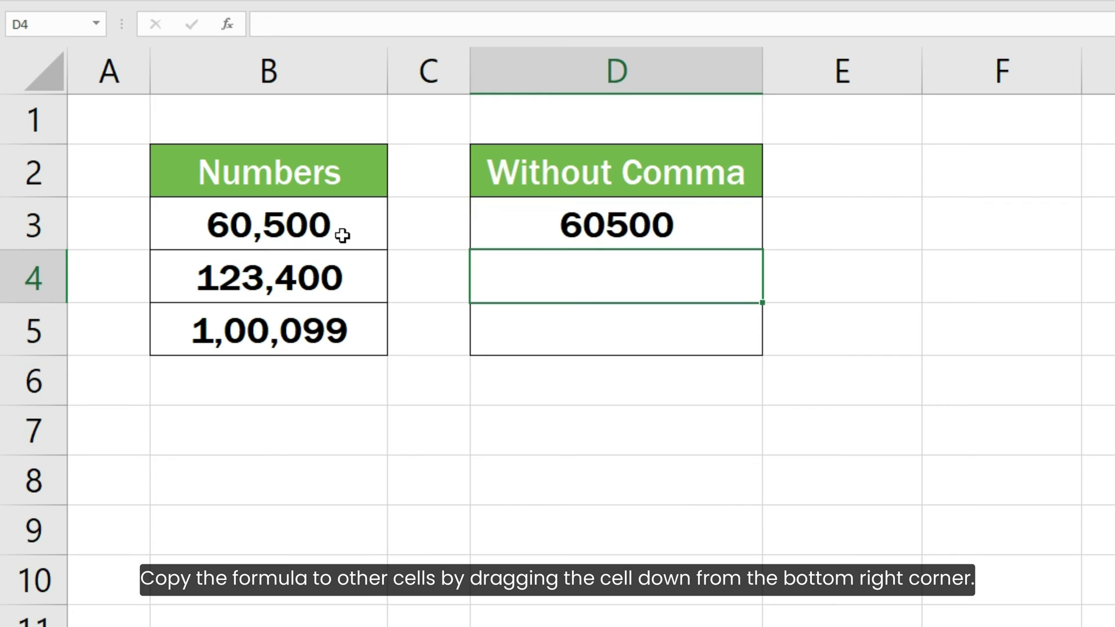
pyautogui.click(697, 238)
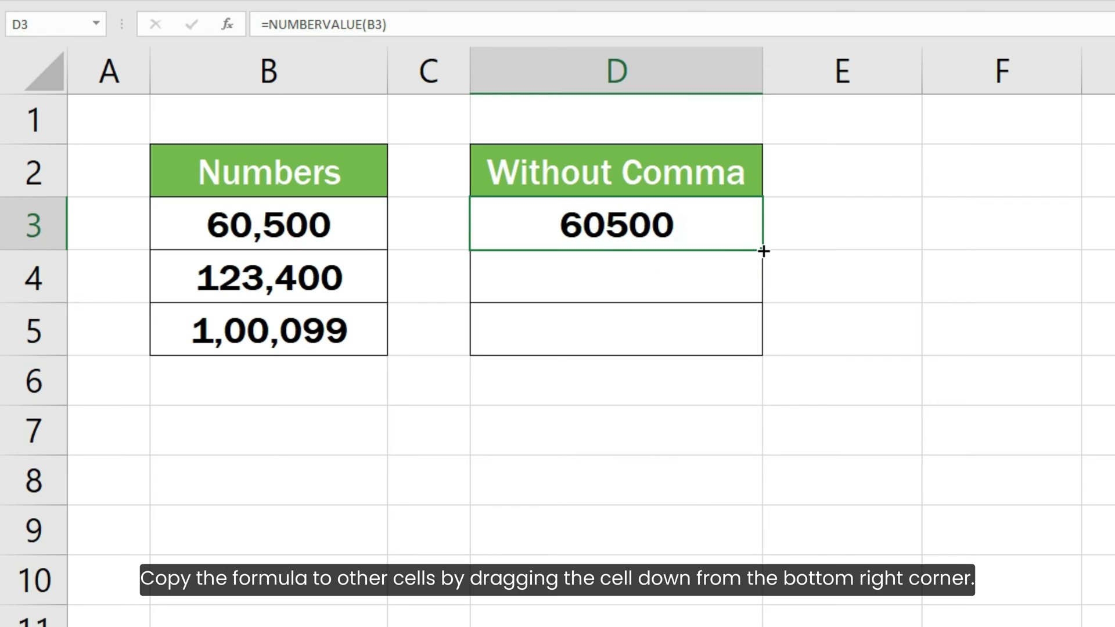
pyautogui.moveTo(763, 251); pyautogui.dragTo(749, 343)
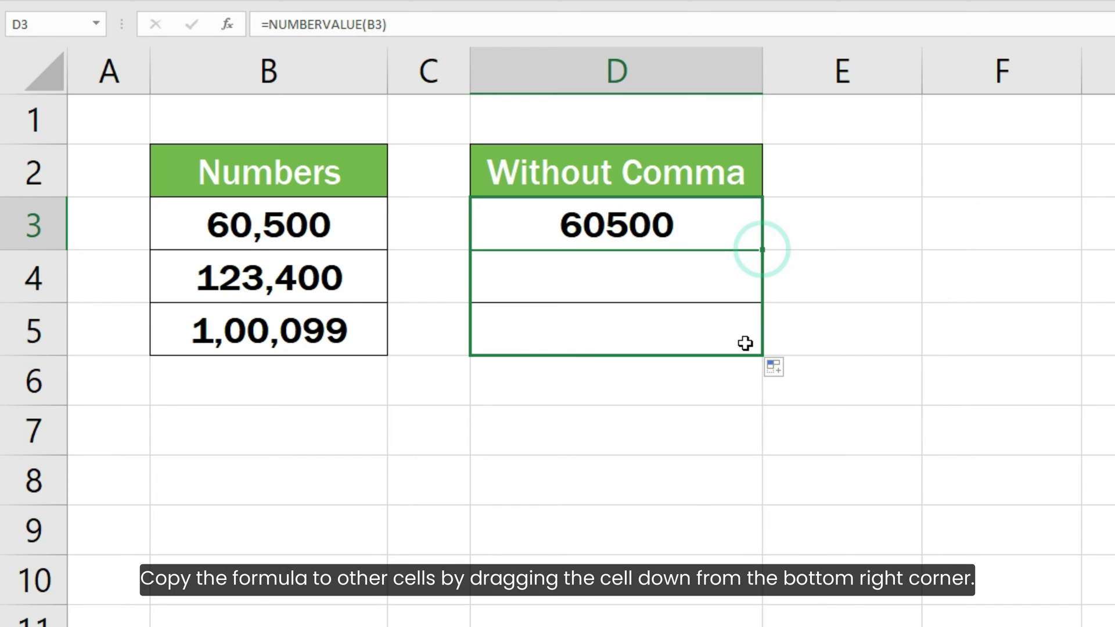
pyautogui.click(799, 335)
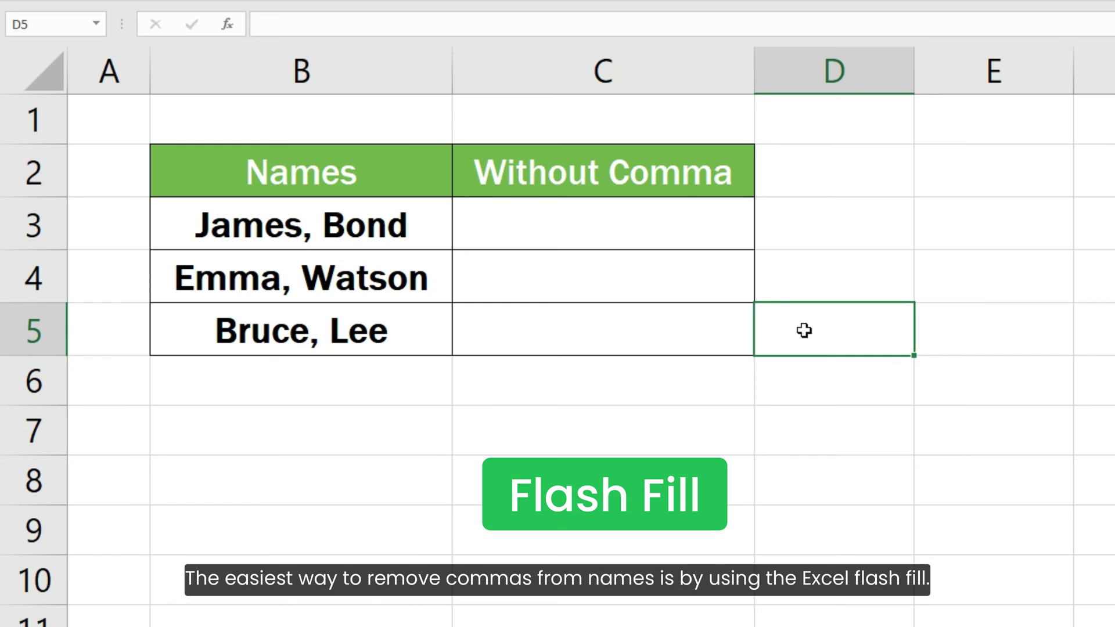
# Type the example 'James Bond' in C3 and Flash Fill the remaining names
pyautogui.click(659, 230)
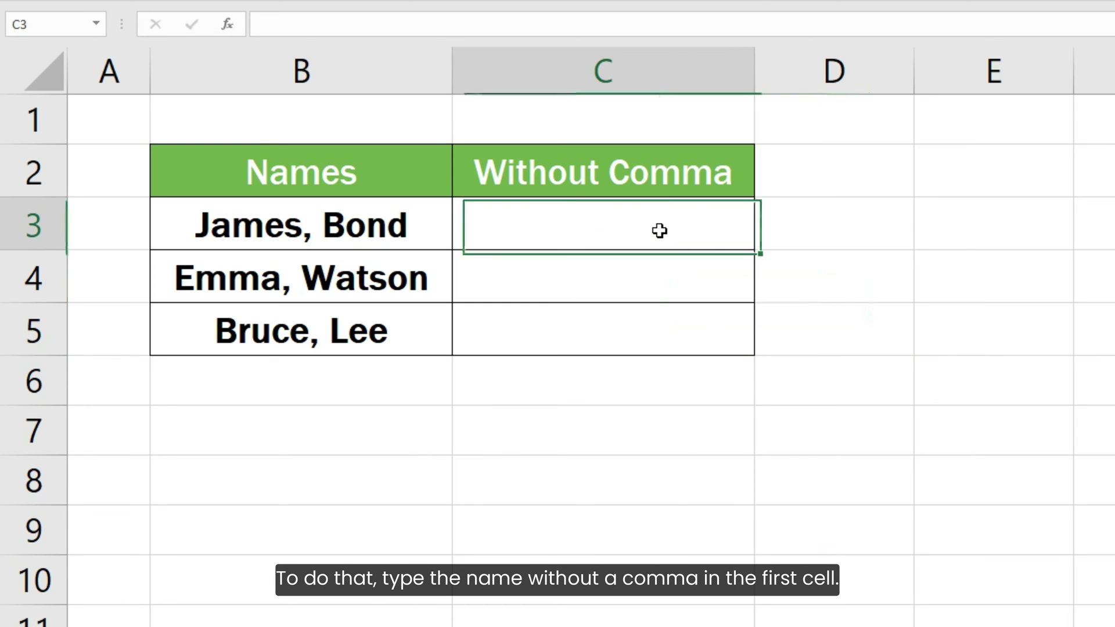
pyautogui.write('James Bond')
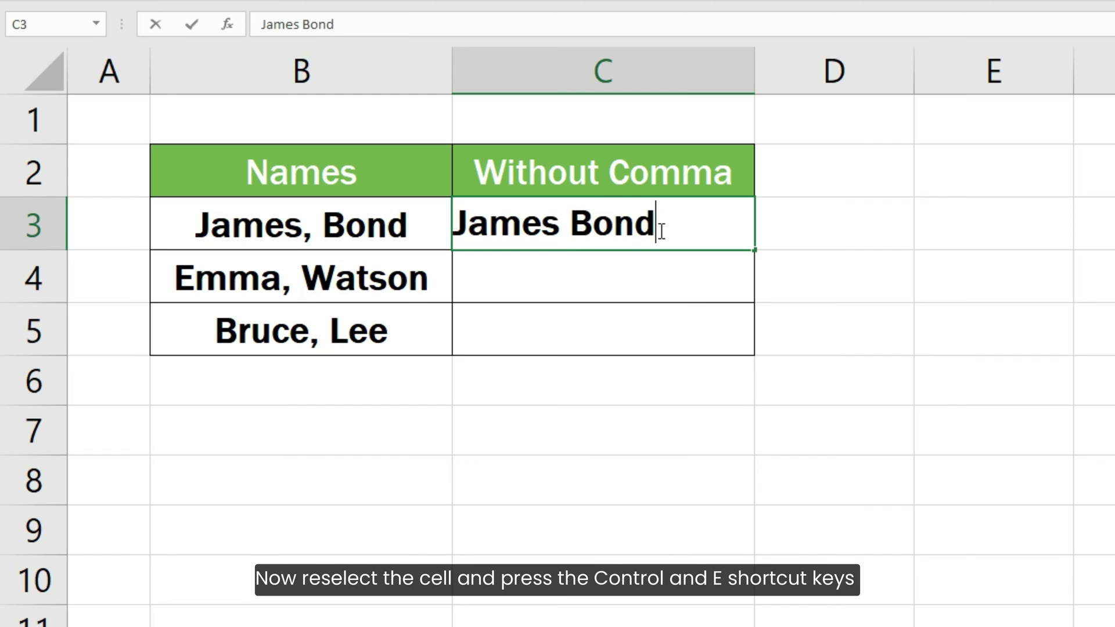
pyautogui.press('Return')
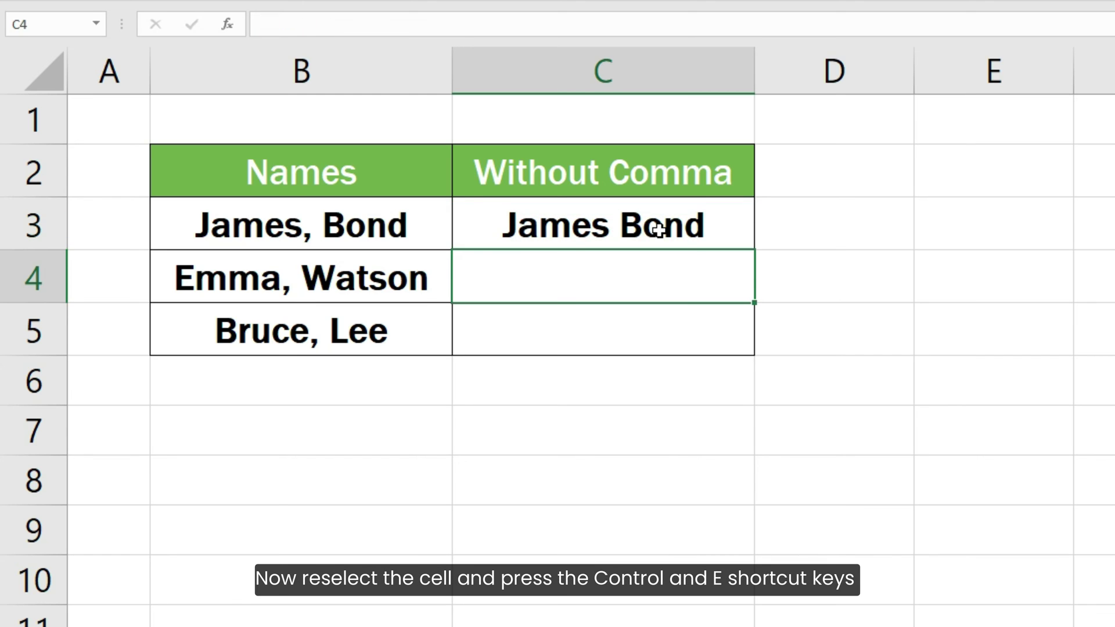
pyautogui.click(659, 230)
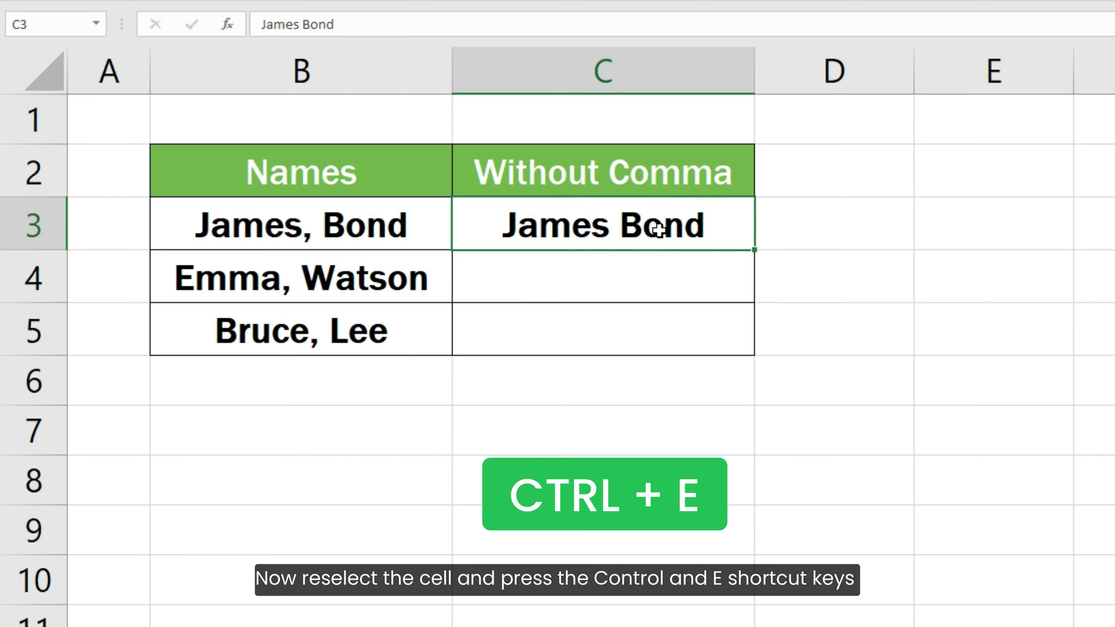
pyautogui.hotkey('ctrl', 'e')
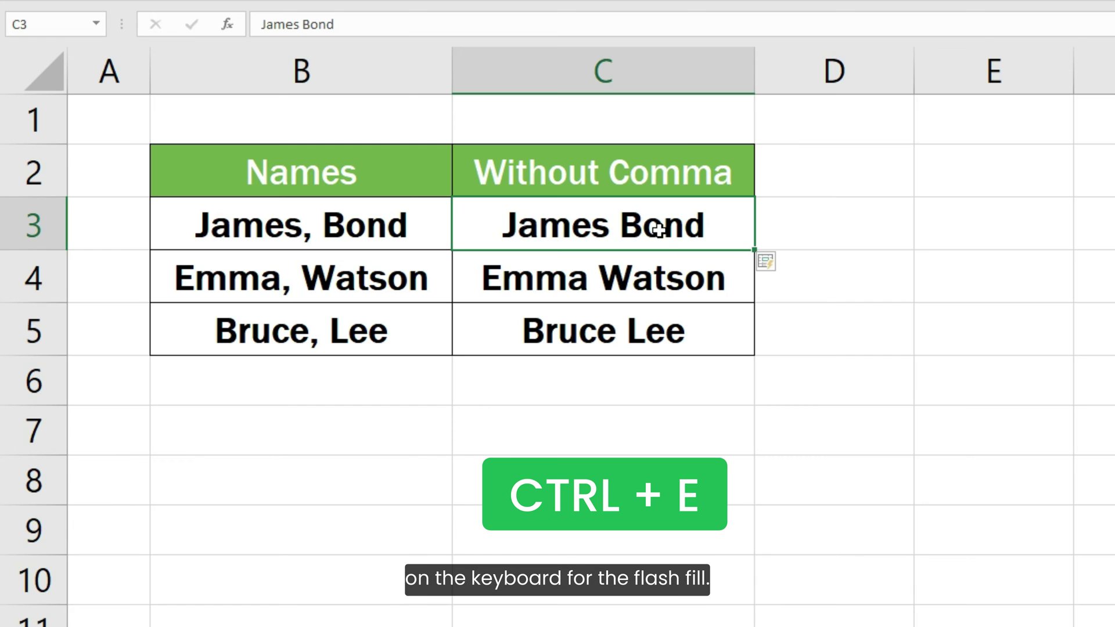
pyautogui.click(784, 332)
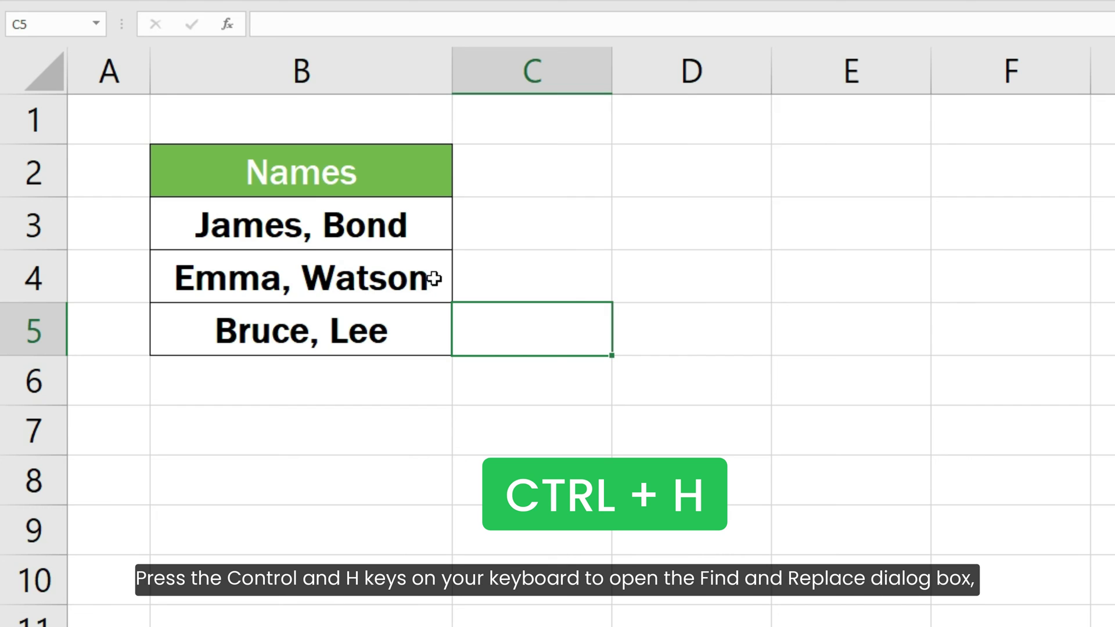
# Replace every comma in names B3:B5 with nothing via Find & Replace (3 replacements)
pyautogui.moveTo(369, 221); pyautogui.dragTo(379, 314)
pyautogui.hotkey('ctrl', 'h')
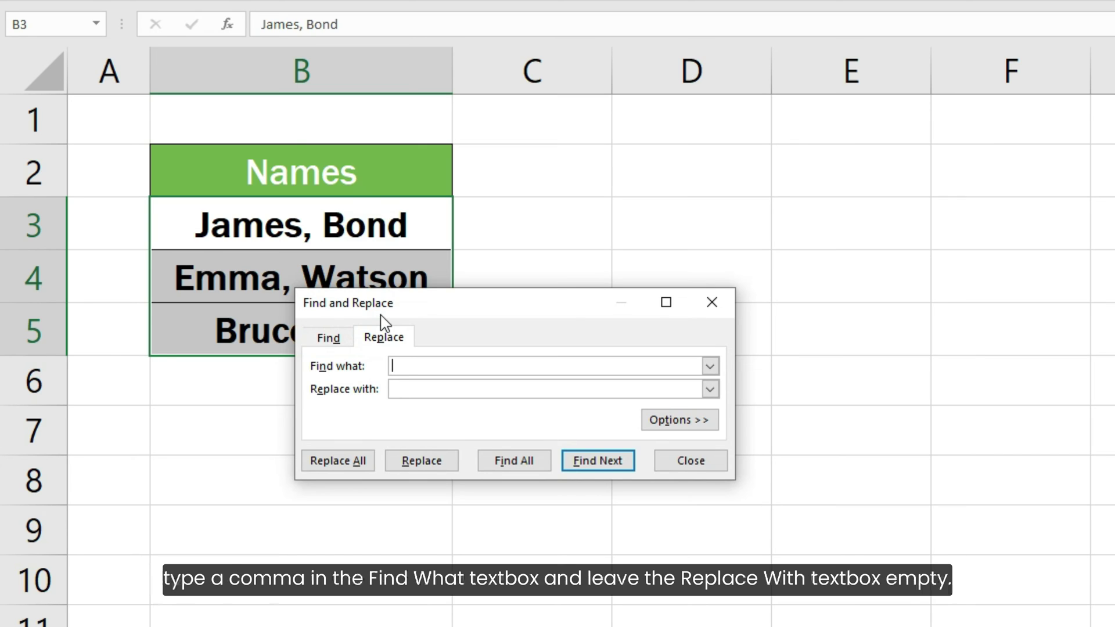
pyautogui.click(437, 370)
pyautogui.write(',')
pyautogui.click(437, 385)
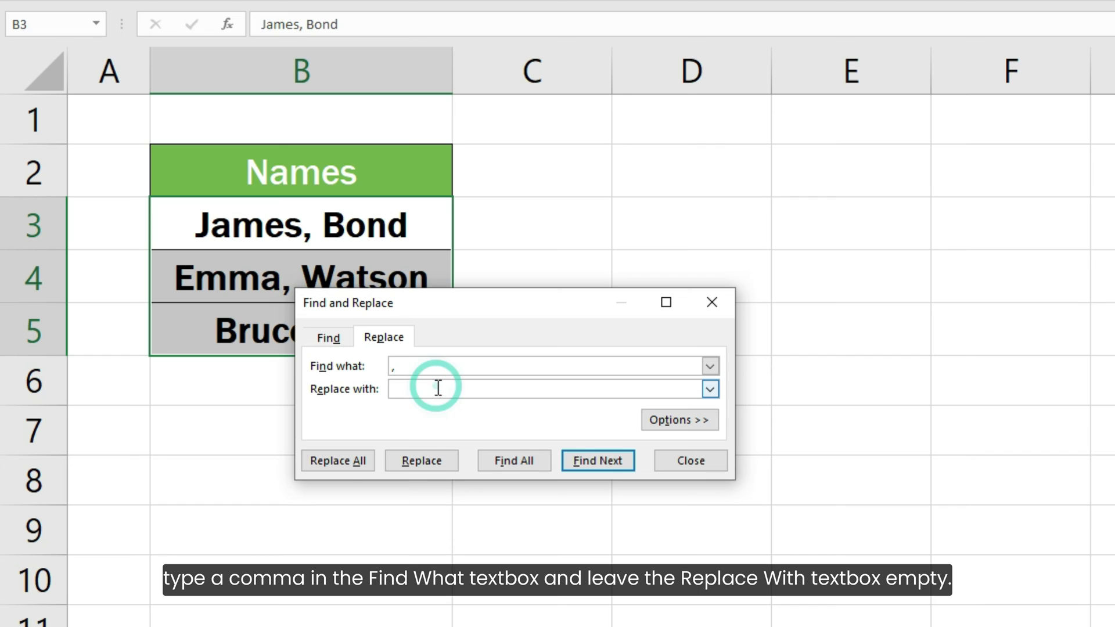
pyautogui.click(343, 462)
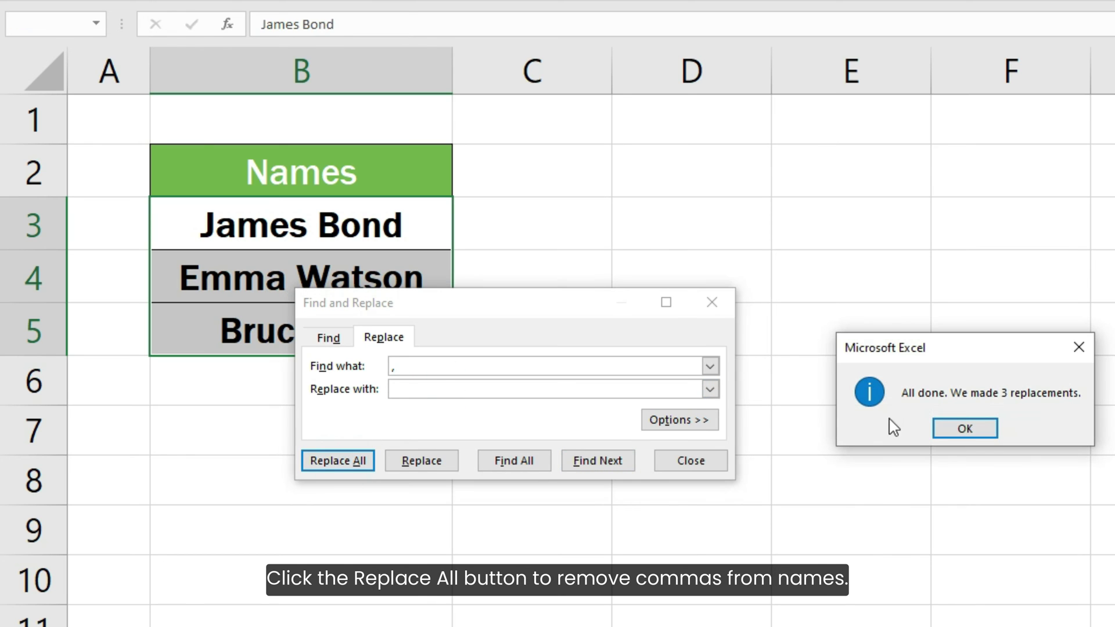
pyautogui.click(942, 428)
pyautogui.click(689, 459)
pyautogui.click(536, 341)
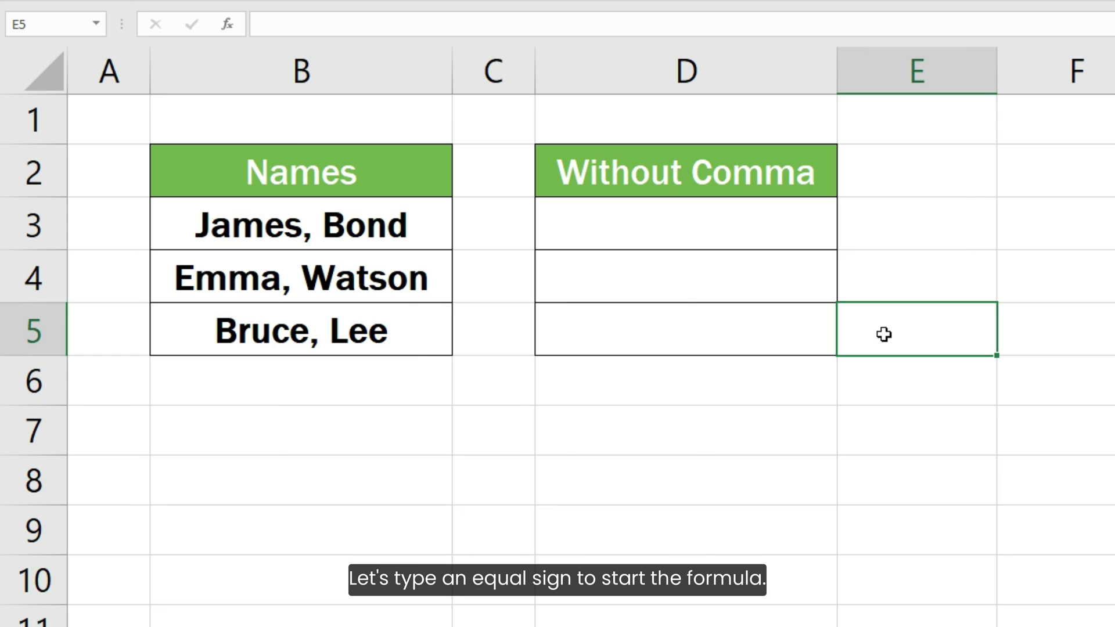
# Enter =SUBSTITUTE(B3, ",", "") in D3 and fill it down to D5
pyautogui.click(764, 238)
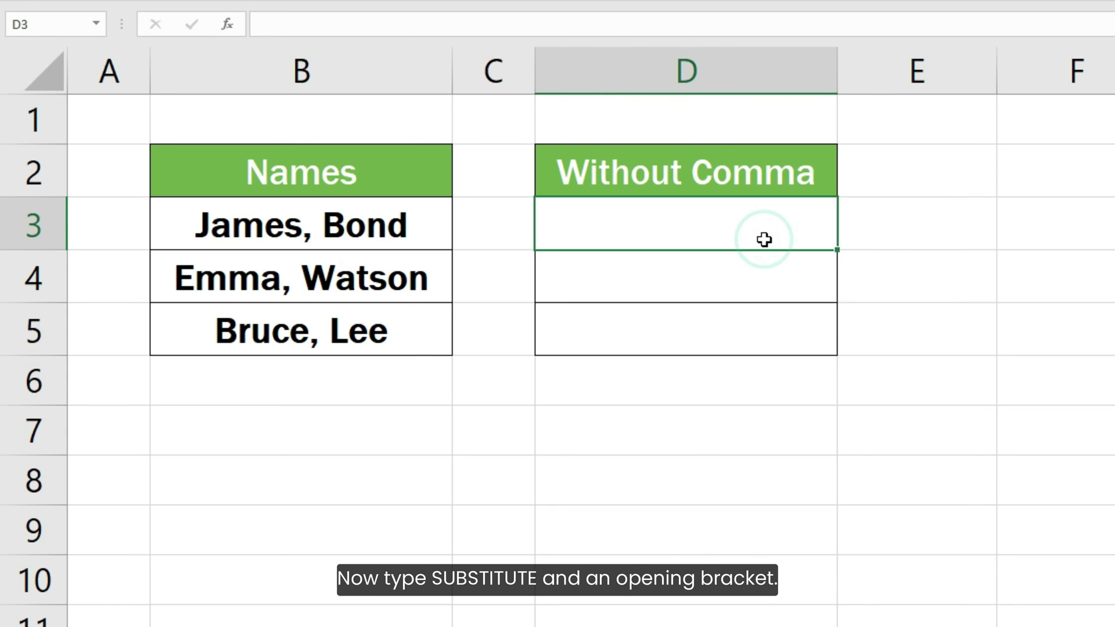
pyautogui.write('=SUBSTITUTE(')
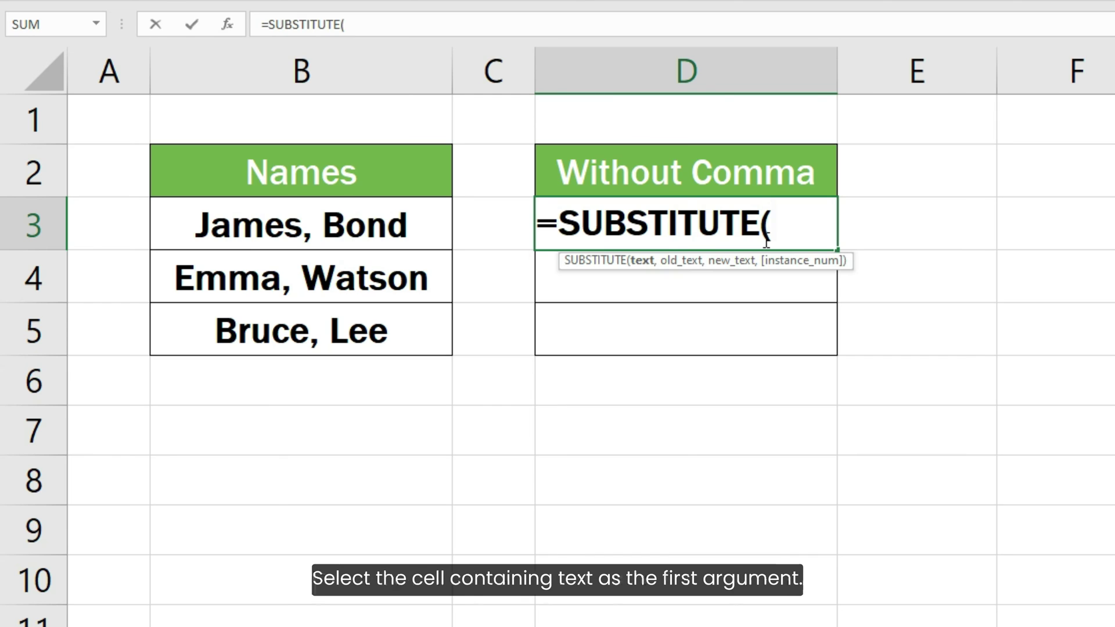
pyautogui.click(433, 208)
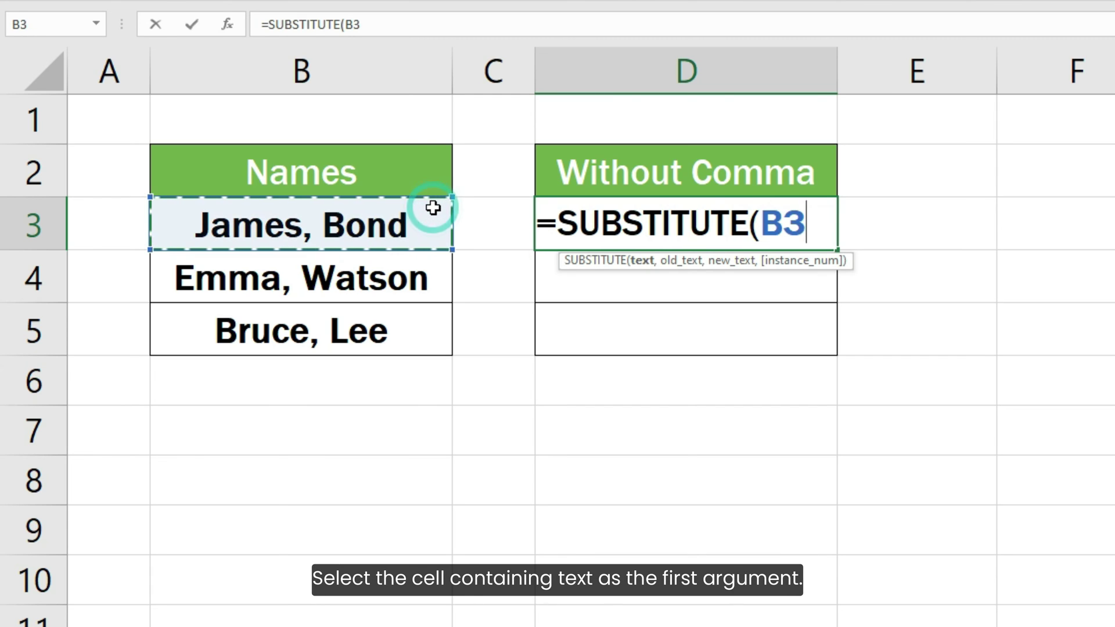
pyautogui.write(', ","')
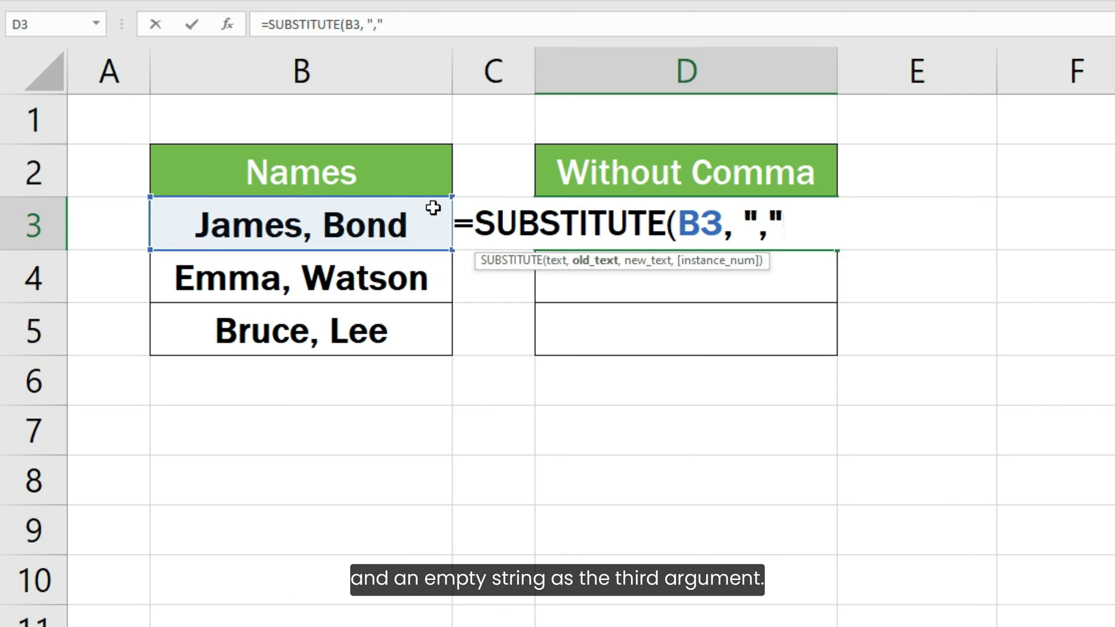
pyautogui.write(', ""')
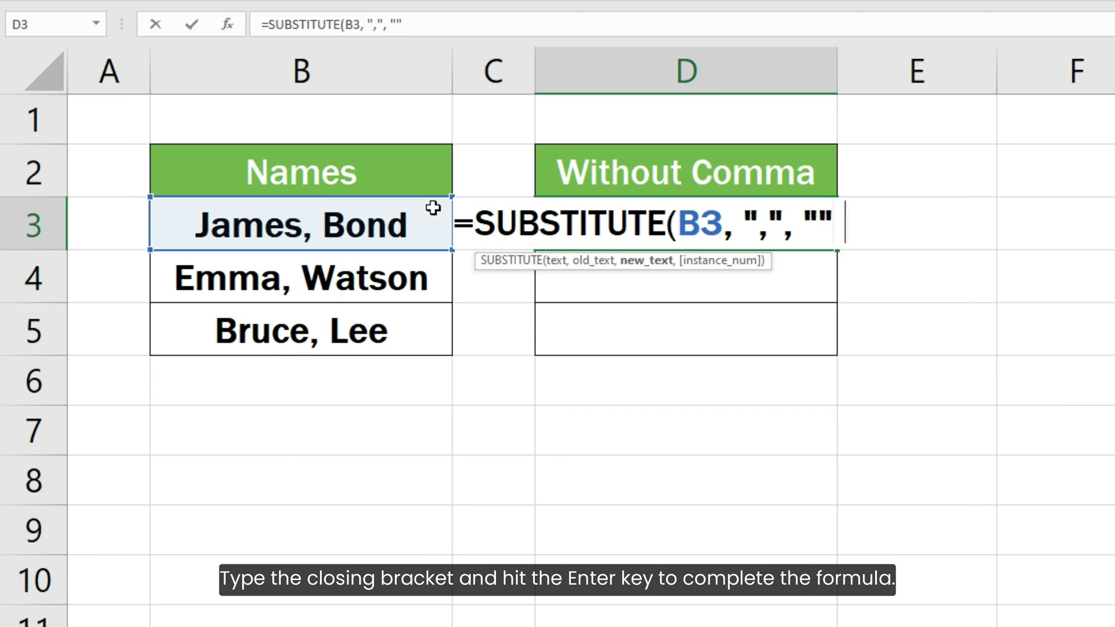
pyautogui.write(')')
pyautogui.press('Return')
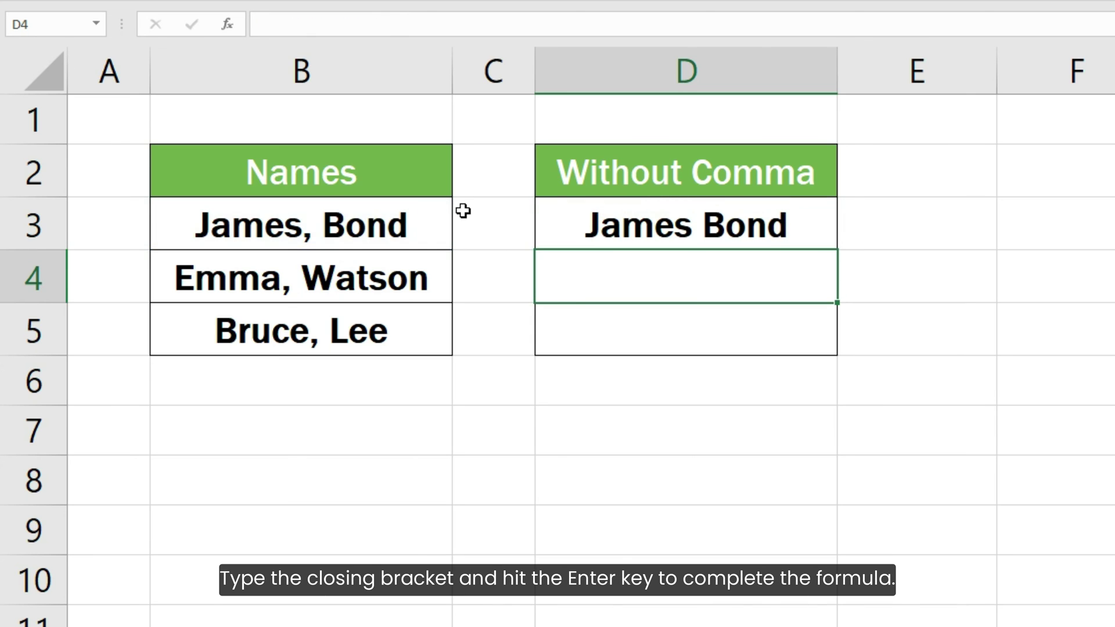
pyautogui.click(715, 235)
pyautogui.moveTo(837, 250); pyautogui.dragTo(824, 336)
pyautogui.click(874, 335)
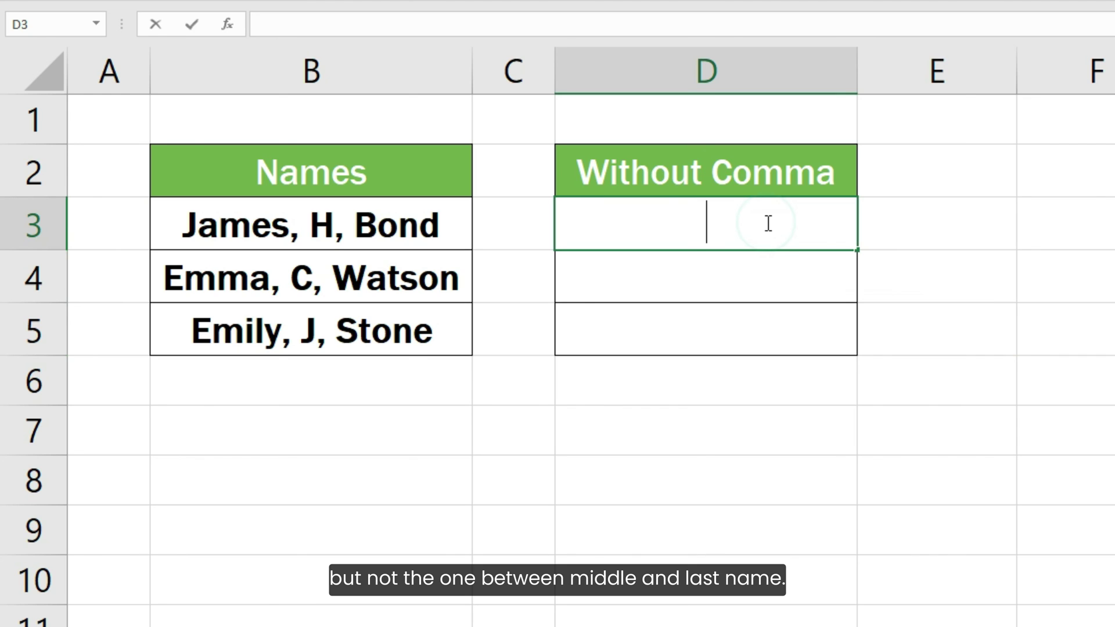
# Enter =SUBSTITUTE(B3, ",", "", 1) in D3 and fill it down to D5
pyautogui.write('=SUBSTITU')
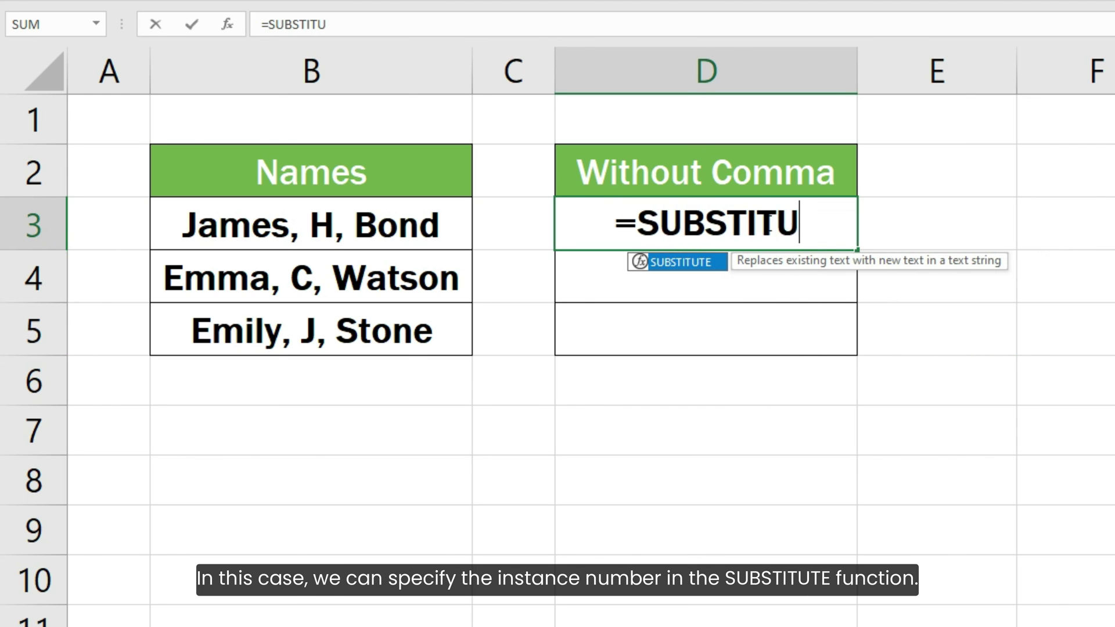
pyautogui.write('TE(')
pyautogui.click(414, 218)
pyautogui.write(',')
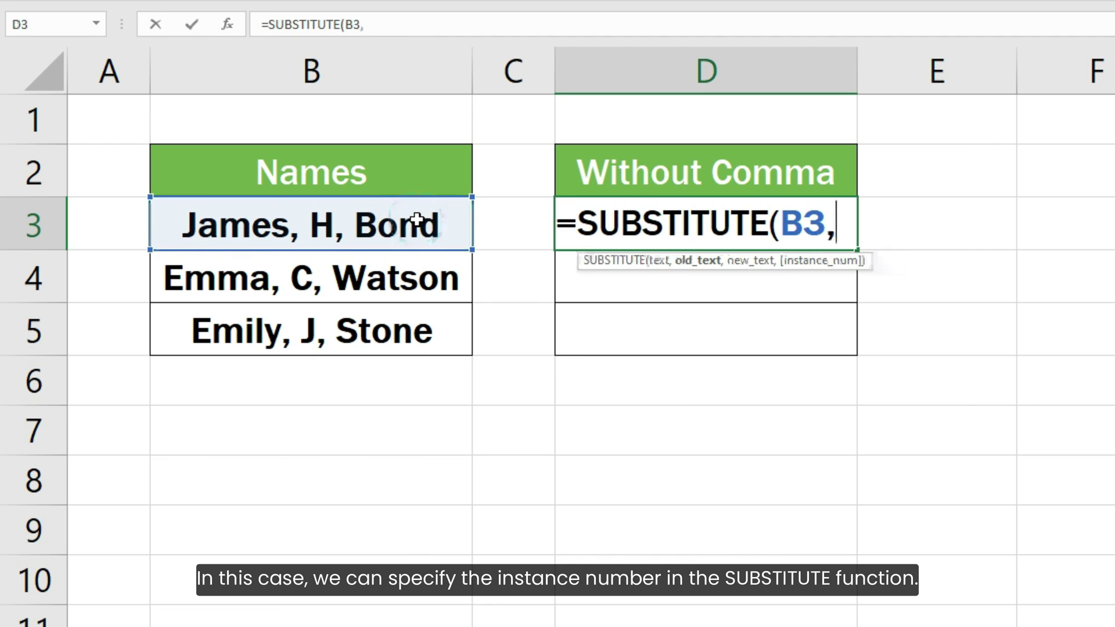
pyautogui.write(' ",", ')
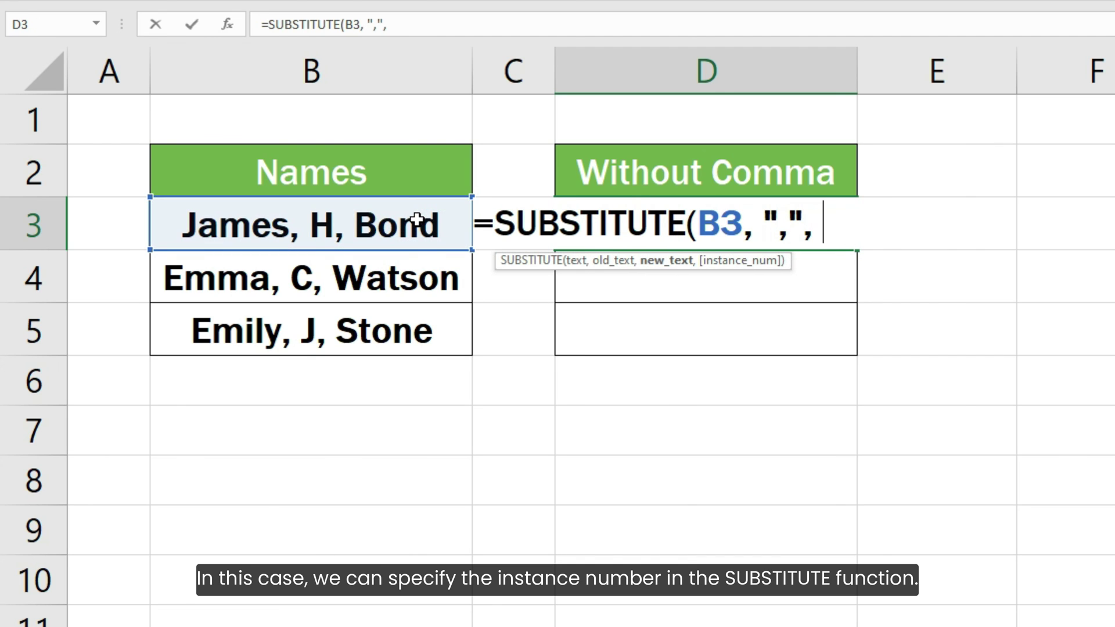
pyautogui.write('""')
pyautogui.write(', 1')
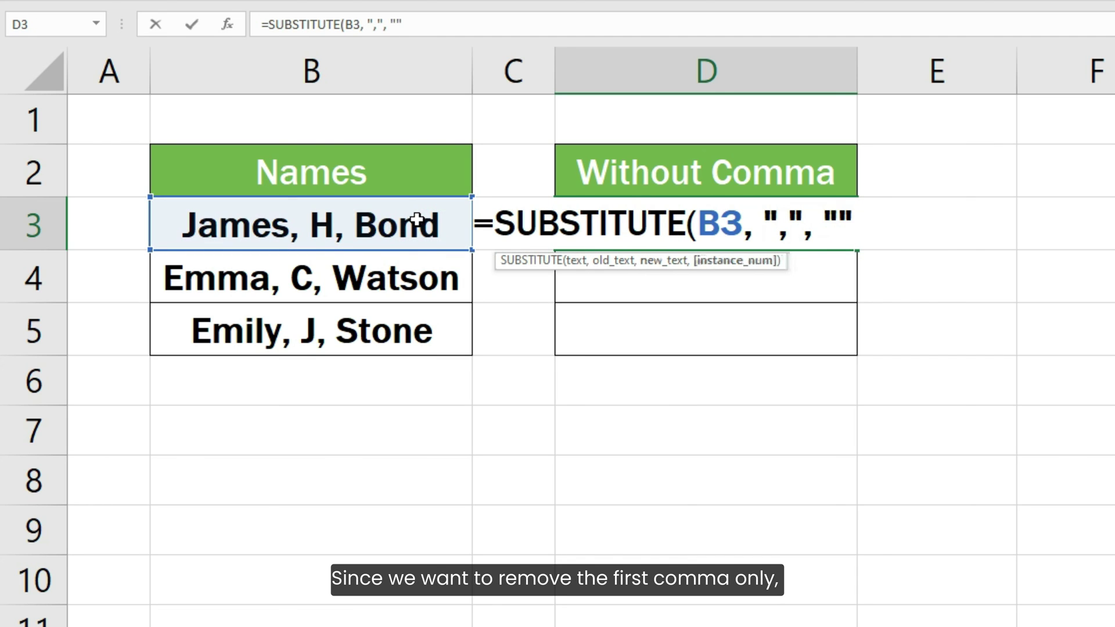
pyautogui.write(')')
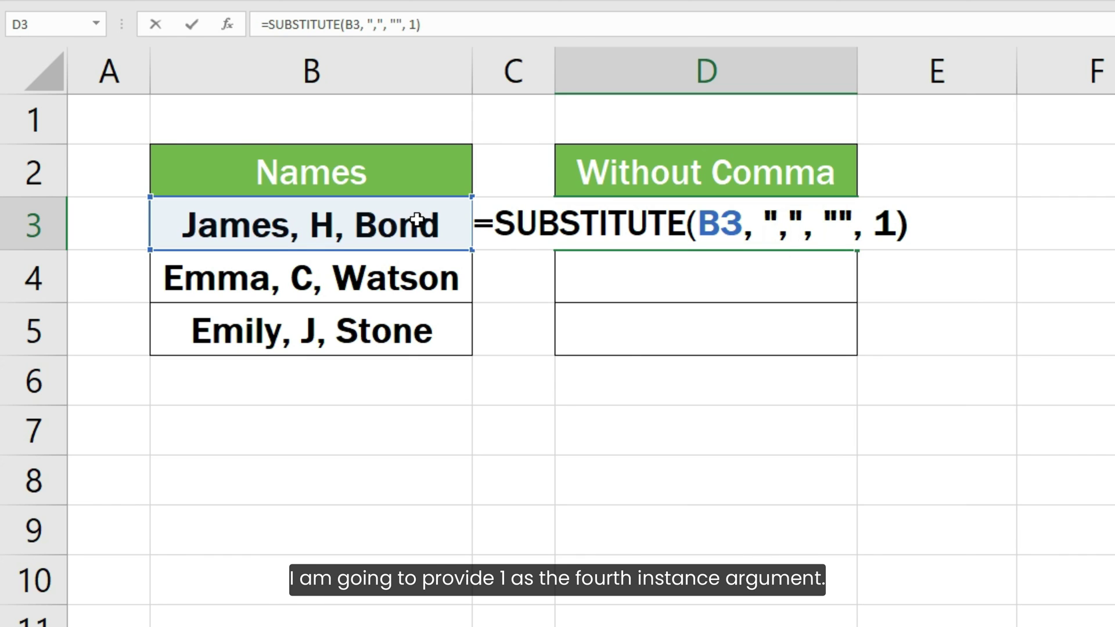
pyautogui.press('Return')
pyautogui.click(642, 229)
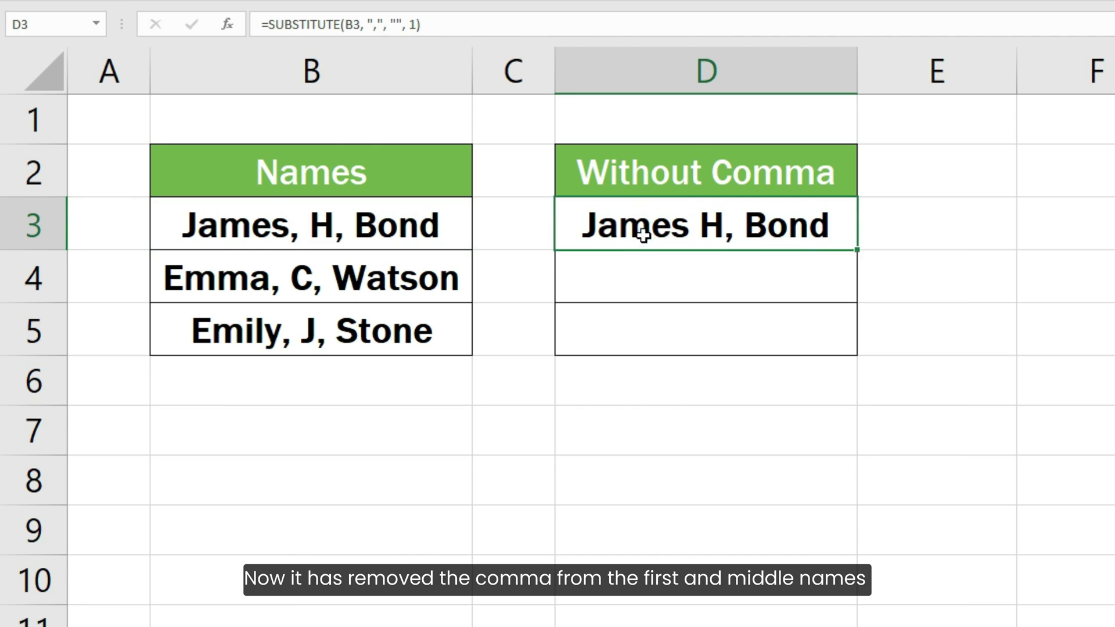
pyautogui.moveTo(856, 250); pyautogui.dragTo(852, 348)
pyautogui.click(906, 332)
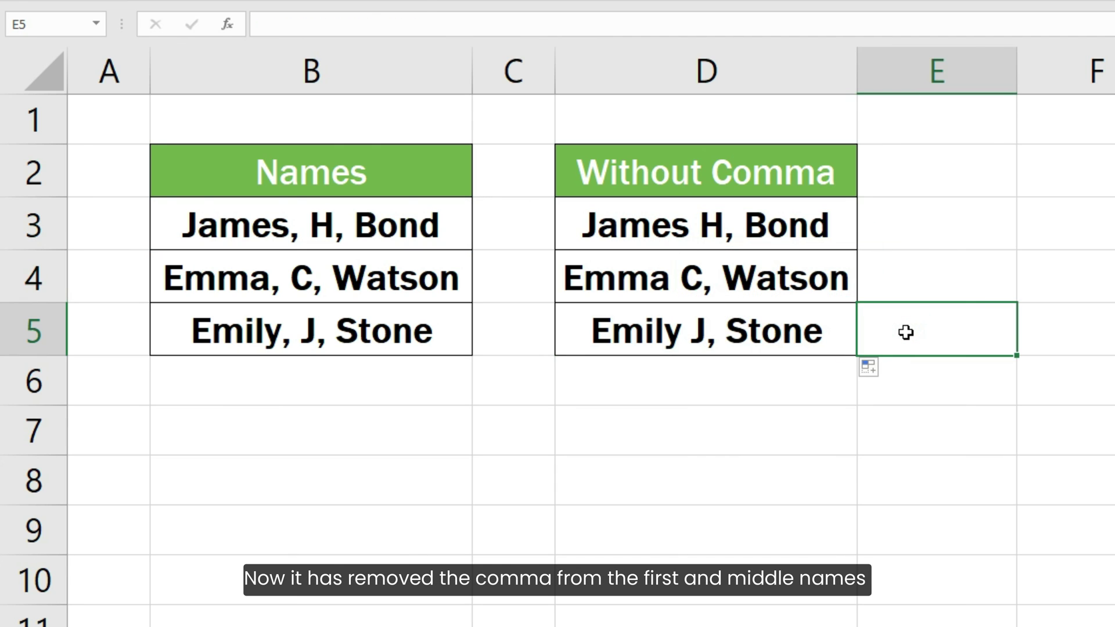